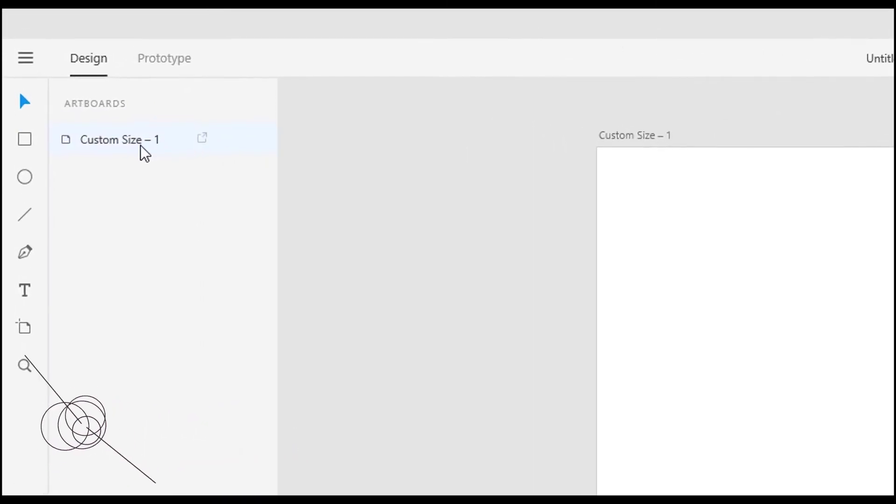
# Rename the artboard "Custom Size – 1" as "Layout -Desktop".
pyautogui.doubleClick(70, 76)
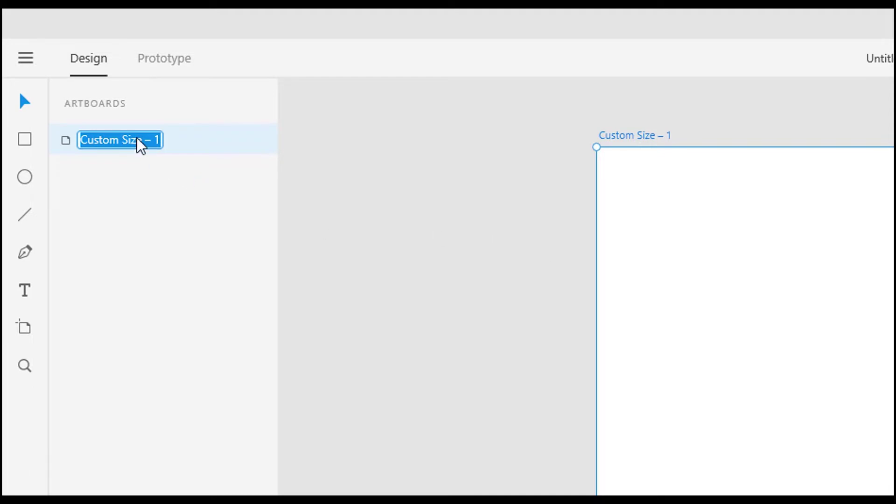
pyautogui.write('Layout')
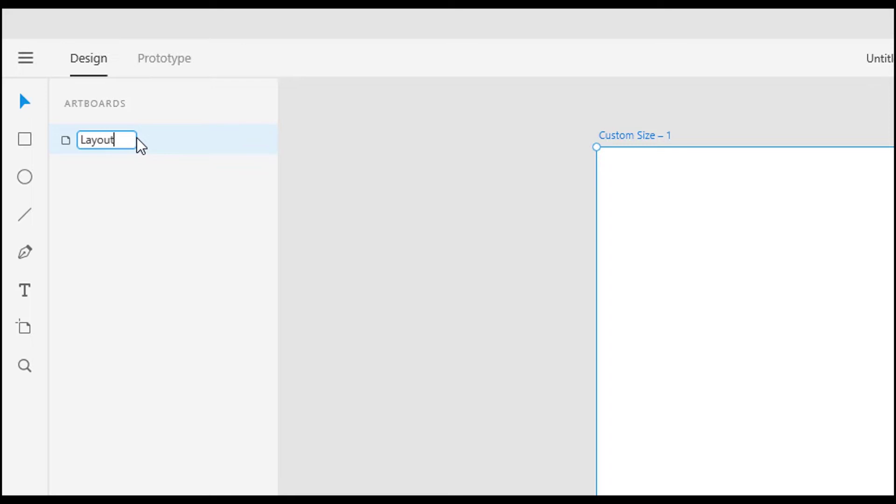
pyautogui.write(' -Desktop')
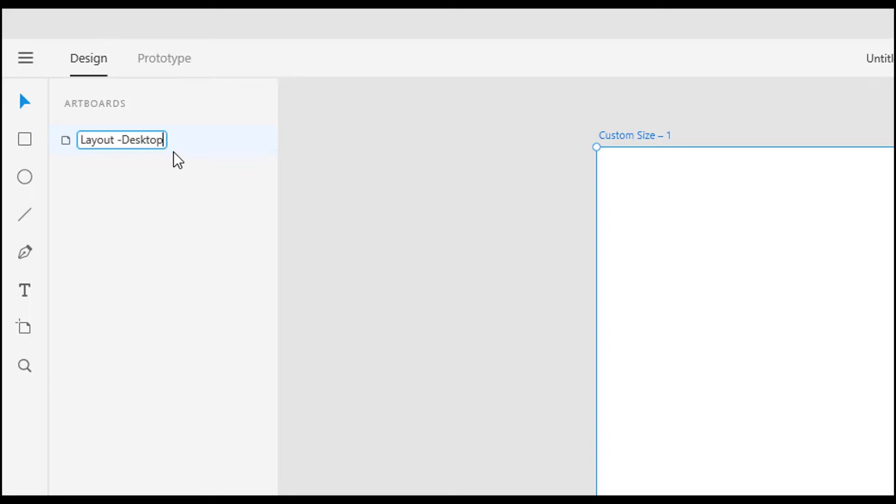
pyautogui.press('Return')
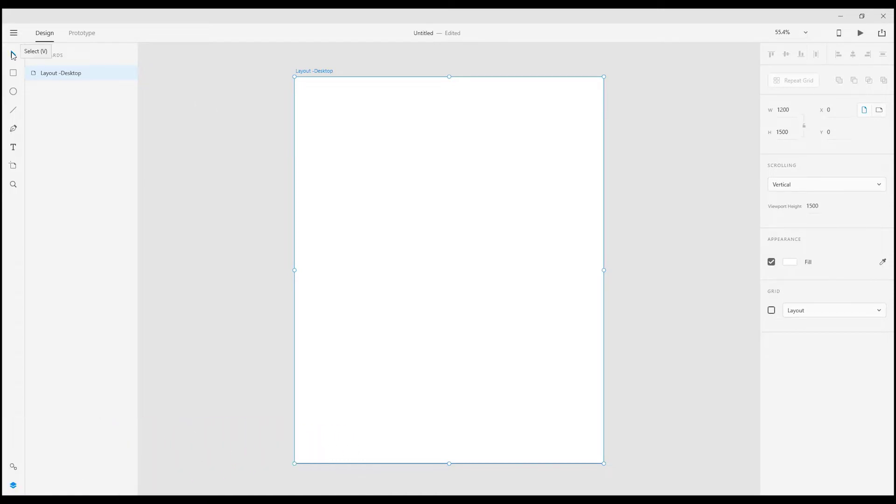
# Select the Layout -Desktop artboard and switch it to landscape orientation, 1500 wide by 1200 high.
pyautogui.click(202, 159)
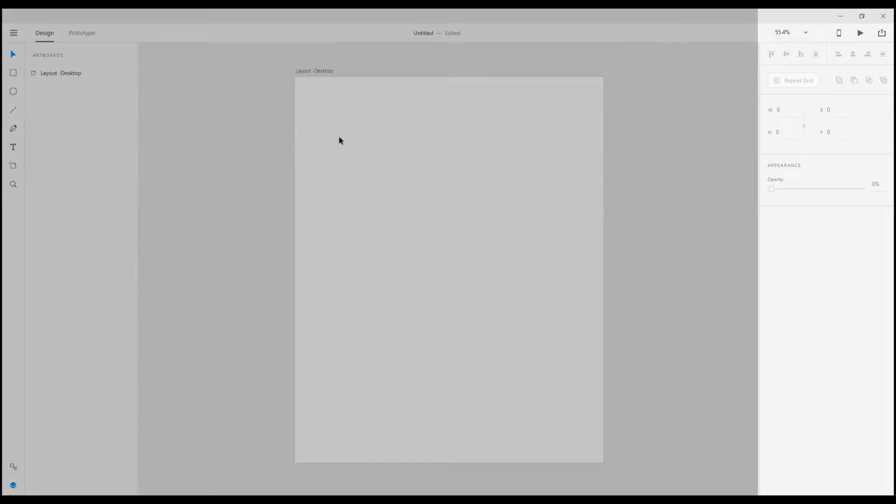
pyautogui.click(339, 140)
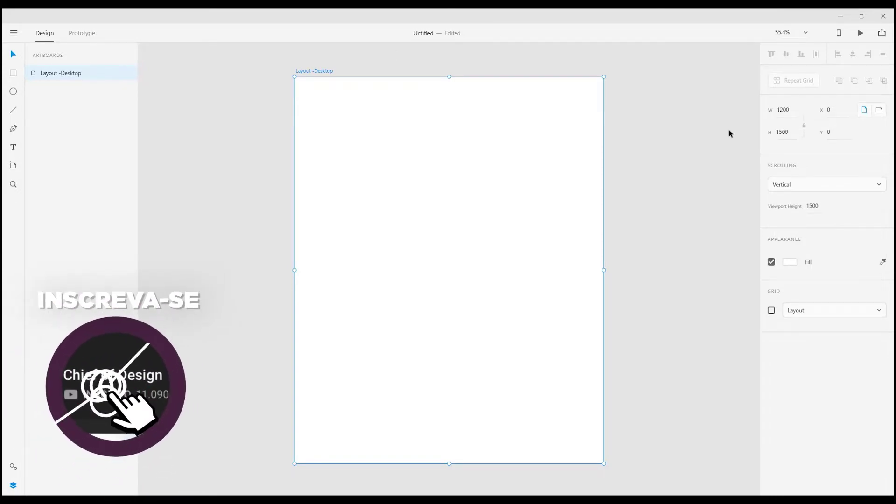
pyautogui.click(783, 109)
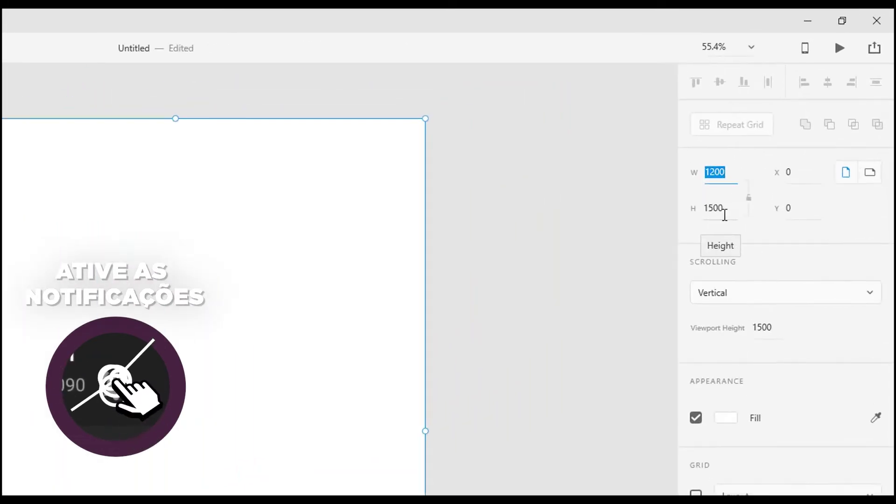
pyautogui.click(787, 138)
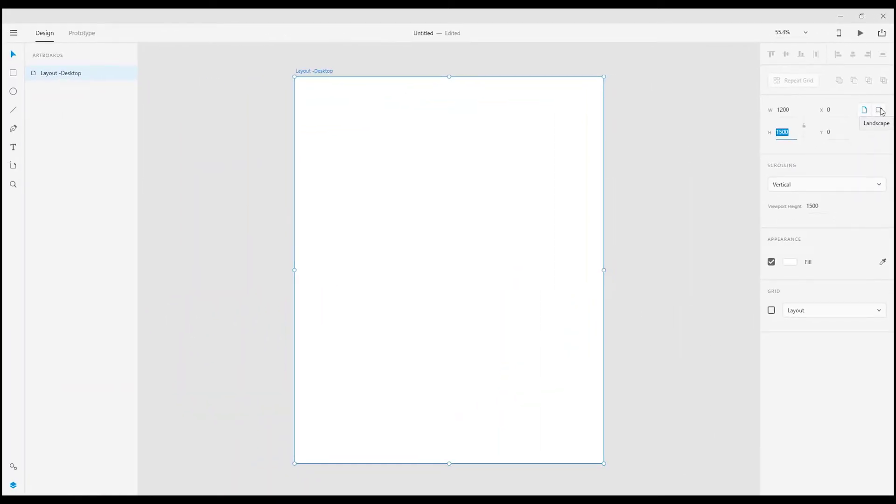
pyautogui.click(880, 111)
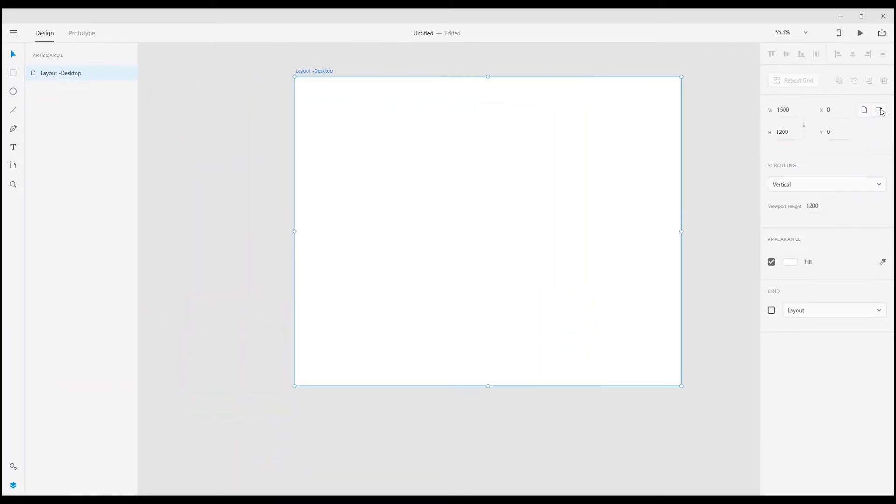
pyautogui.click(864, 111)
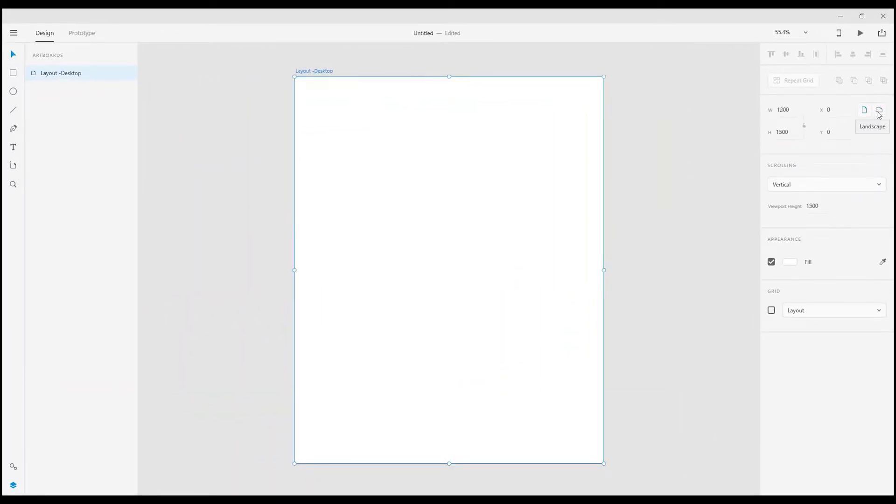
pyautogui.click(880, 112)
# Review the artboard's X and Y position, scrolling options and viewport height.
pyautogui.click(829, 110)
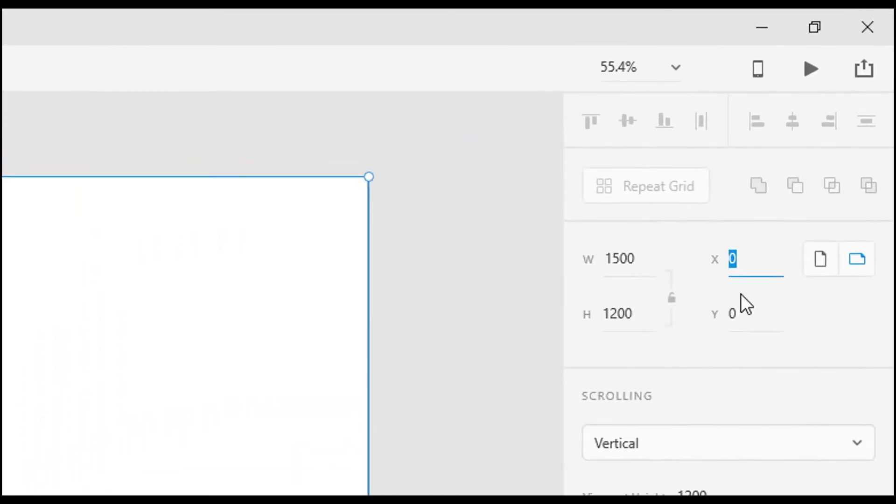
pyautogui.click(743, 313)
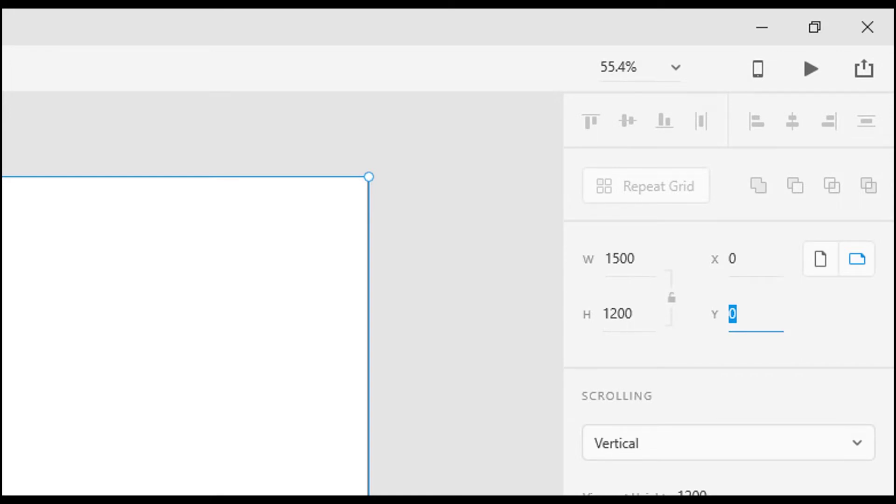
pyautogui.click(709, 445)
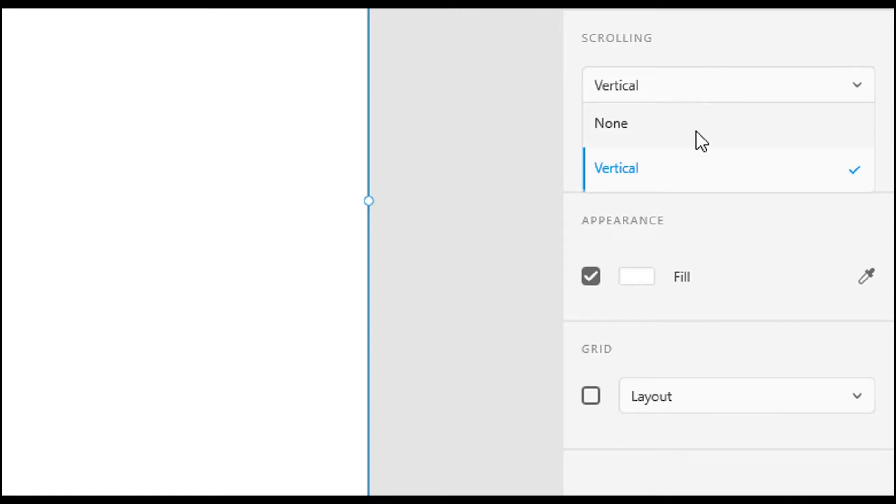
pyautogui.click(733, 46)
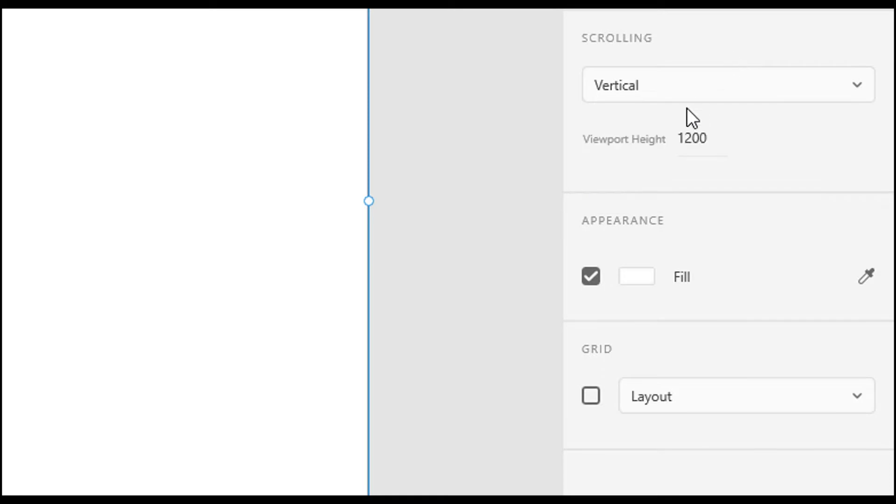
pyautogui.press('Tab')
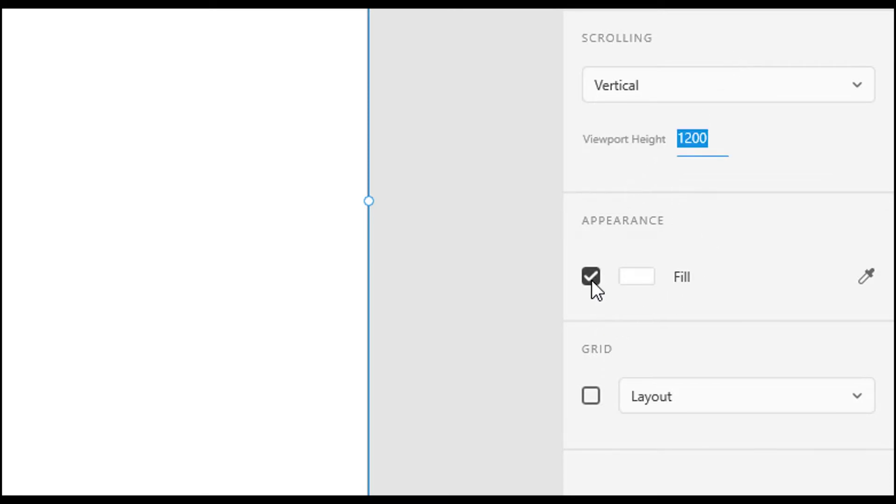
# Try reducing the artboard's white fill to 0% opacity and return it to full opacity.
pyautogui.click(636, 277)
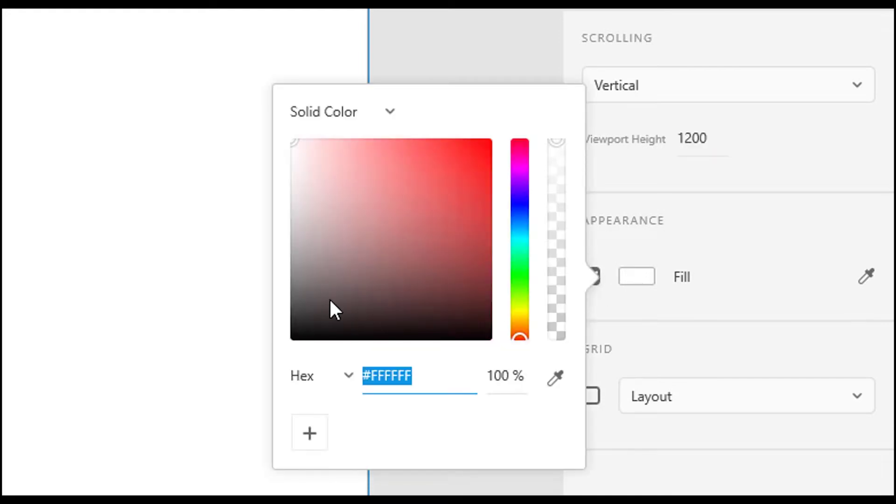
pyautogui.moveTo(330, 301); pyautogui.dragTo(279, 111)
pyautogui.moveTo(554, 149); pyautogui.dragTo(552, 375)
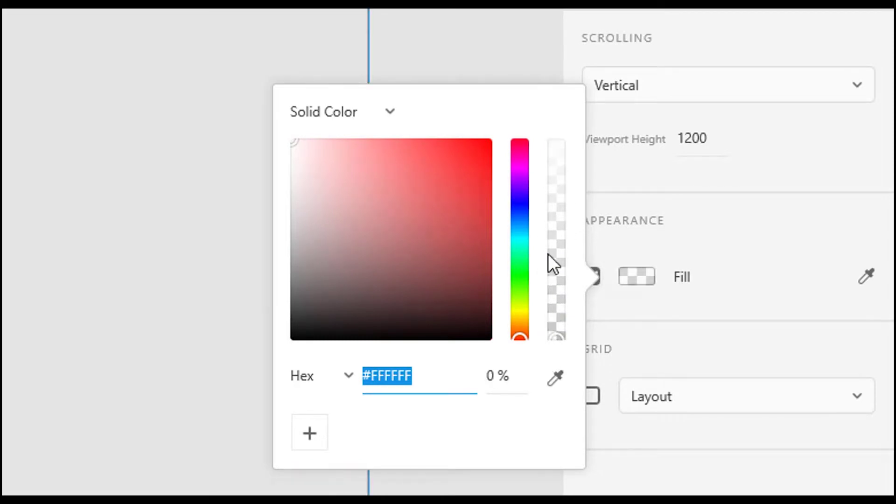
pyautogui.moveTo(552, 262); pyautogui.dragTo(575, 46)
pyautogui.click(642, 360)
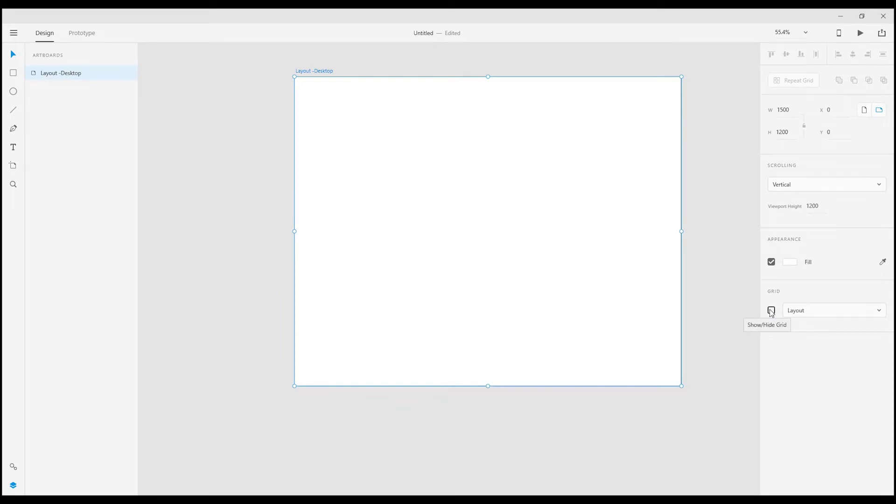
# Show the artboard's grid, change its type to Square and set the square size to 20.
pyautogui.click(772, 311)
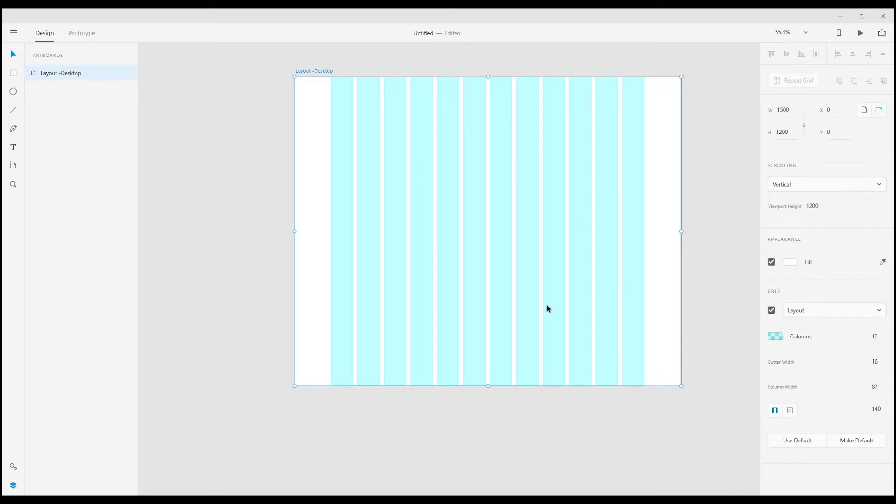
pyautogui.click(838, 315)
pyautogui.click(822, 349)
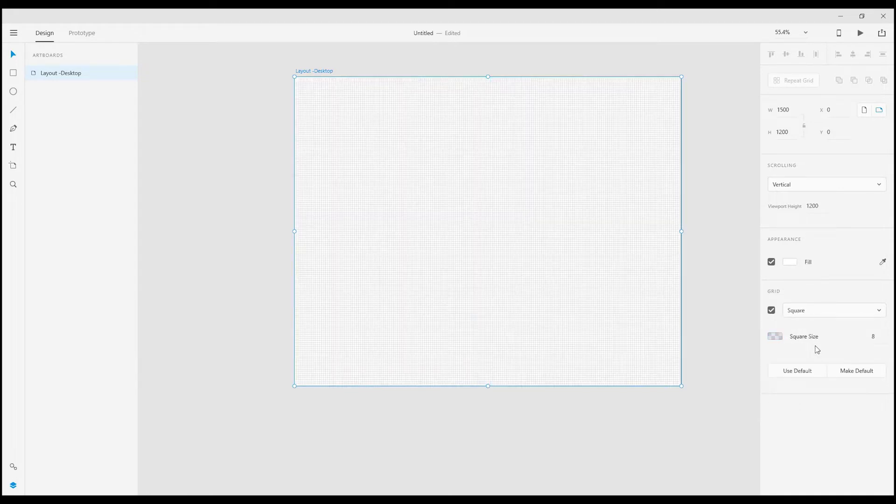
pyautogui.click(874, 335)
pyautogui.write('20')
pyautogui.press('Return')
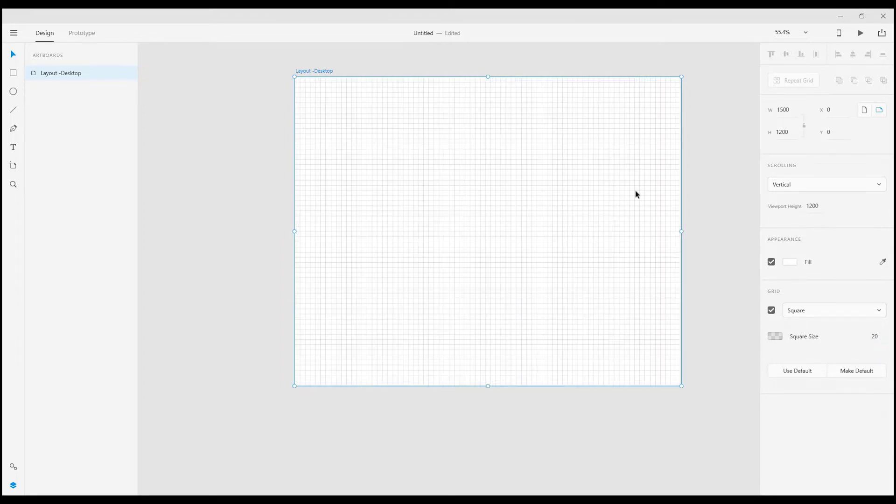
pyautogui.click(689, 144)
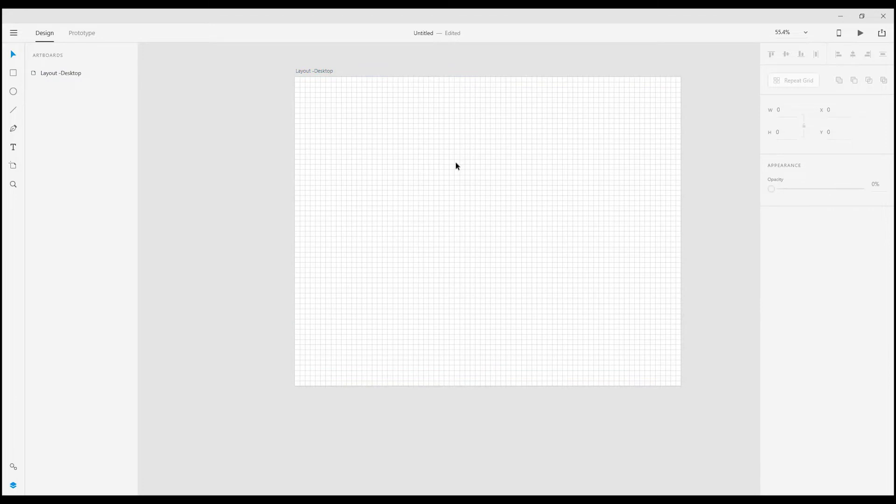
# Move the artboard to about X -185, Y 164 on the canvas.
pyautogui.hotkey('ctrl', '=')
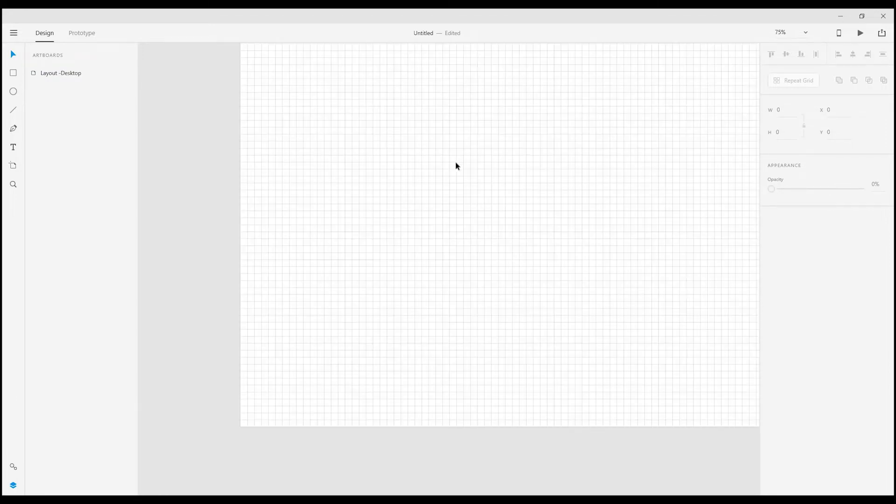
pyautogui.moveTo(420, 157); pyautogui.dragTo(356, 214)
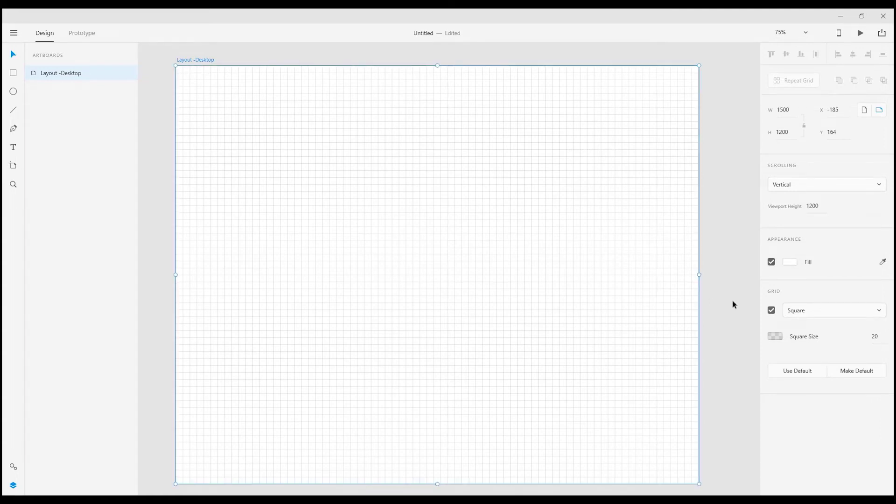
pyautogui.click(720, 308)
# Try a dark grid line colour on the artboard and change it to light red #F39797.
pyautogui.click(666, 299)
pyautogui.click(778, 338)
pyautogui.click(649, 348)
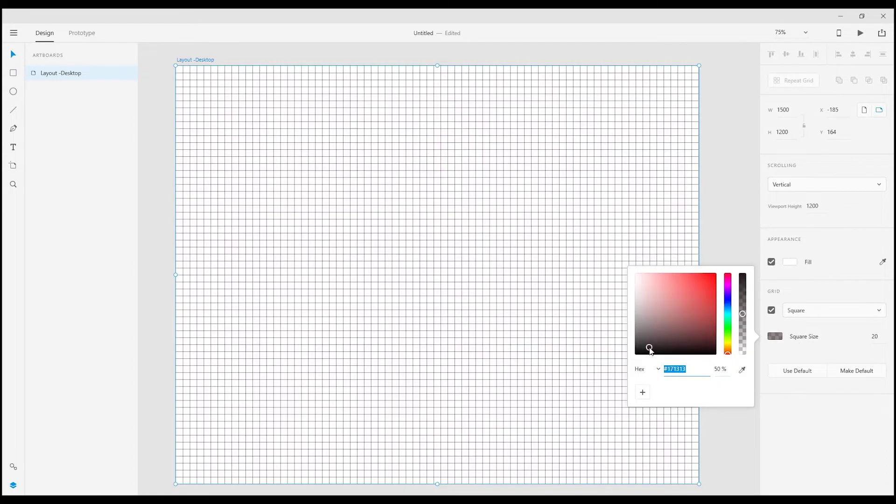
pyautogui.click(701, 293)
pyautogui.click(662, 278)
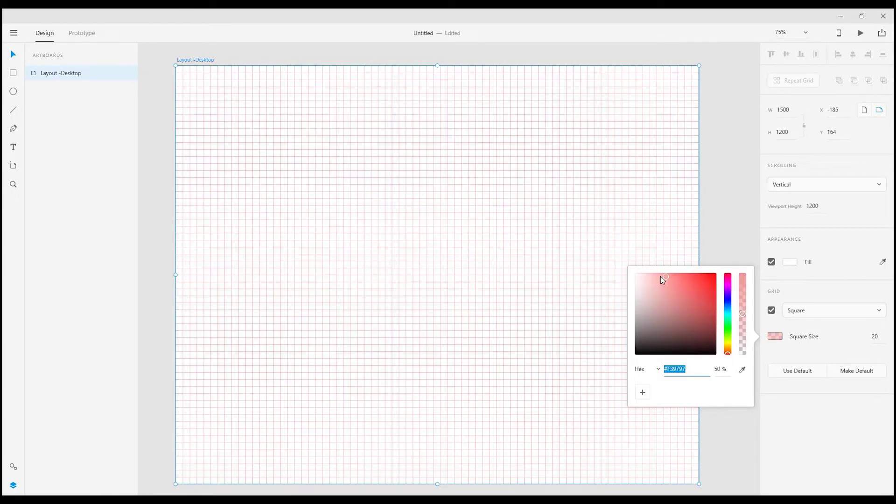
pyautogui.click(816, 354)
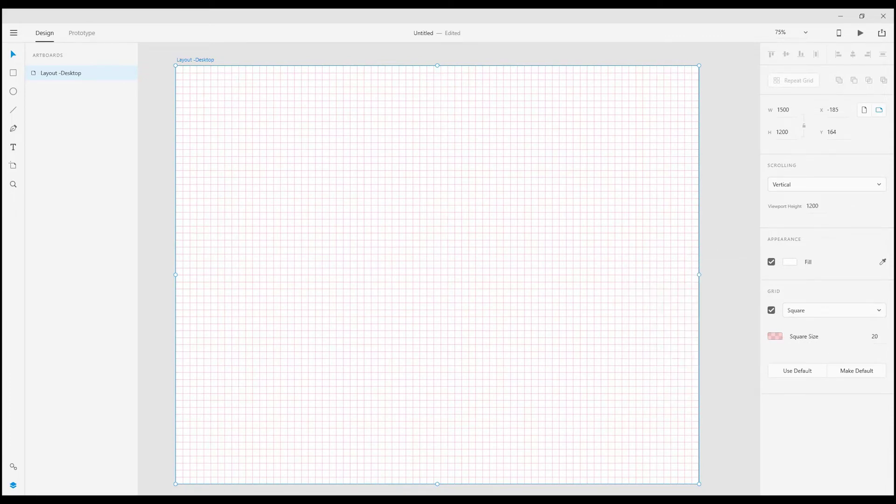
# Set the grid's square size to 50.
pyautogui.click(875, 337)
pyautogui.write('50')
pyautogui.press('Return')
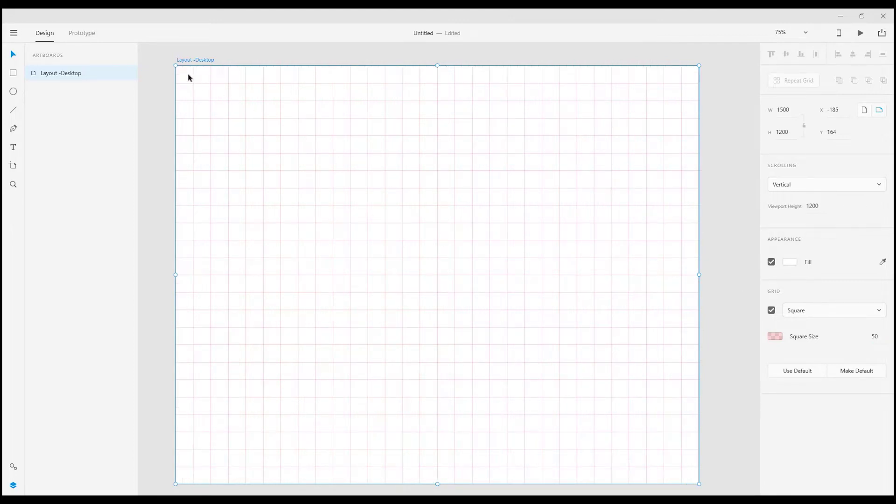
# Revert the grid to its default settings and save a square size of 20 as the new default.
pyautogui.click(876, 336)
pyautogui.click(801, 372)
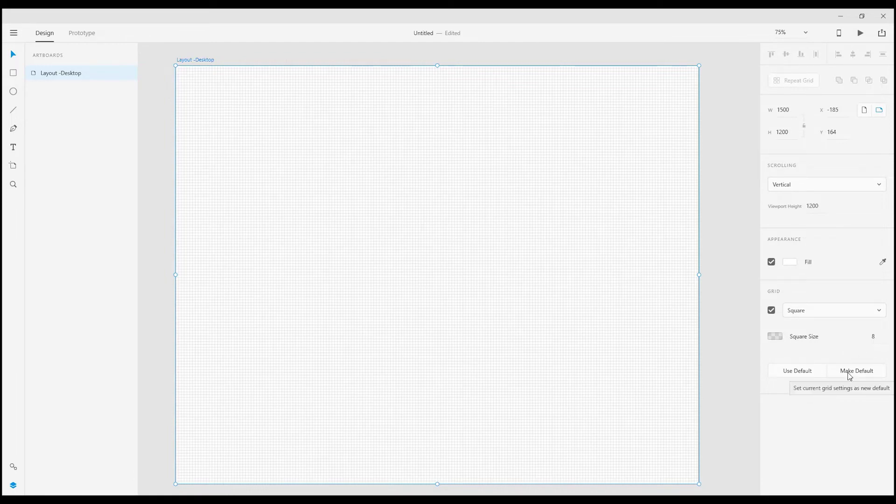
pyautogui.click(859, 336)
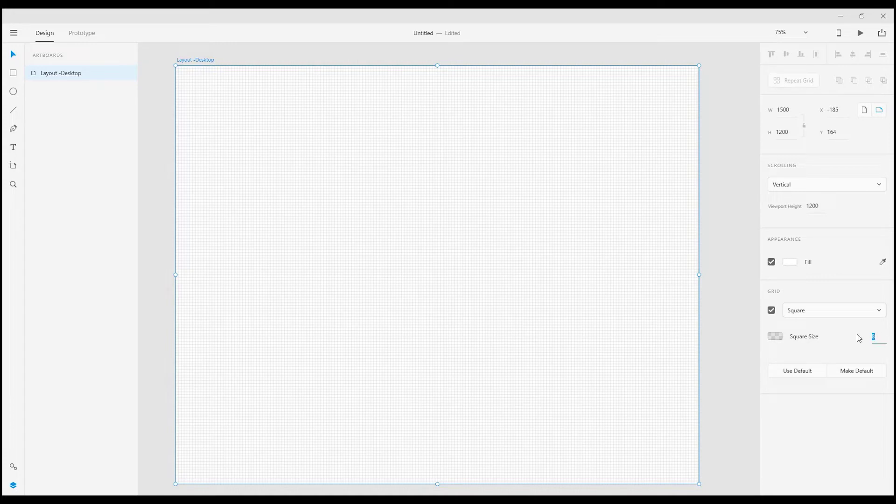
pyautogui.click(815, 352)
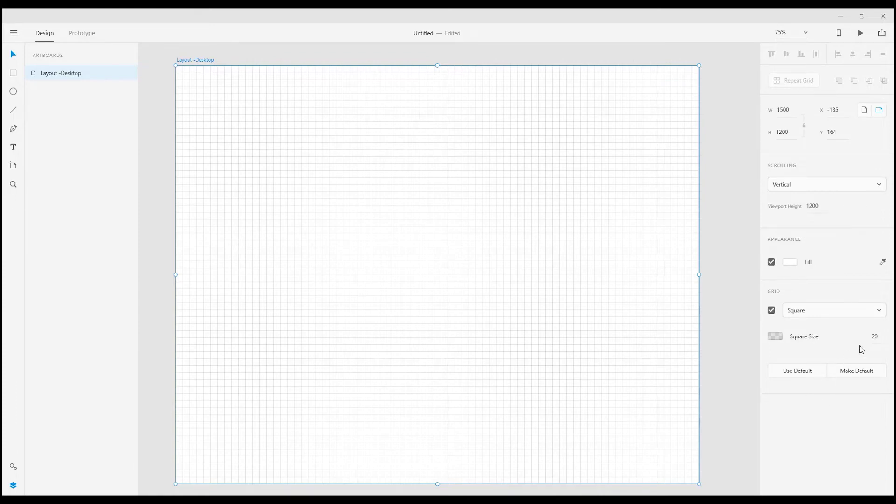
# Try a square size of 50 and revert the grid to the saved default.
pyautogui.click(877, 338)
pyautogui.write('50')
pyautogui.press('Return')
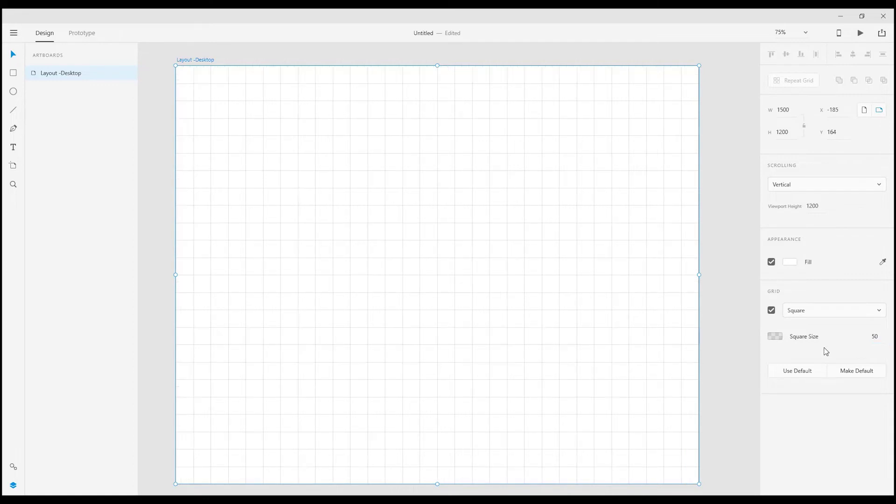
pyautogui.click(799, 373)
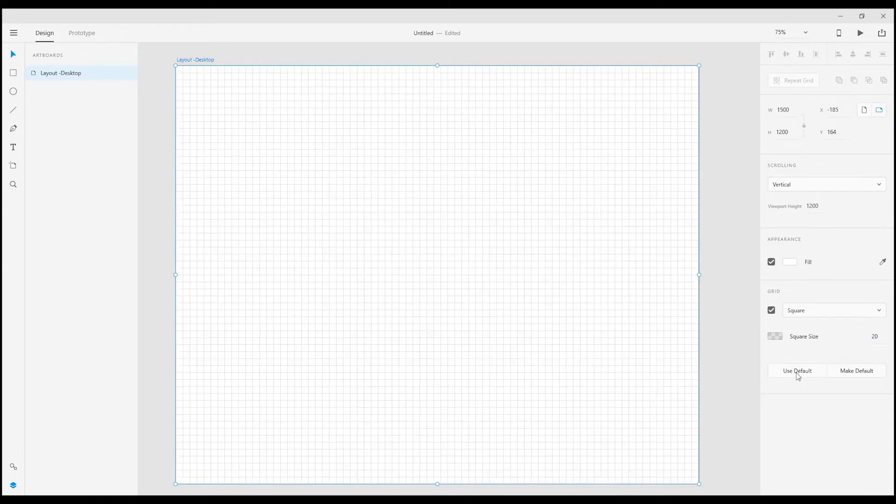
# Set the grid's square size to 8.
pyautogui.click(872, 337)
pyautogui.write('8')
pyautogui.press('Return')
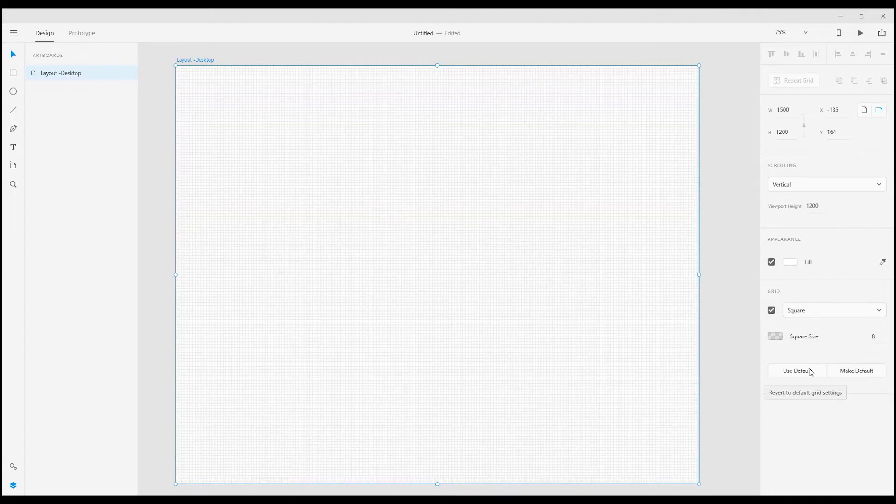
# Switch the artboard's grid type from Square to Layout and check the column colour settings.
pyautogui.click(804, 311)
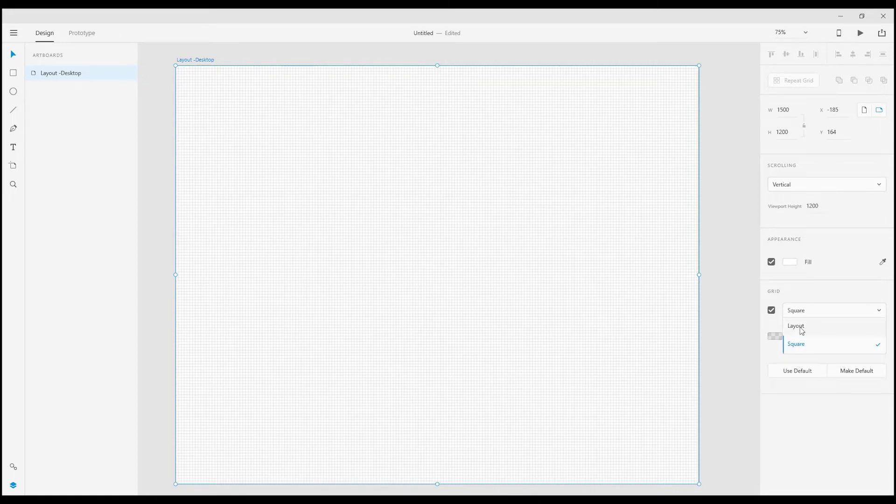
pyautogui.click(802, 327)
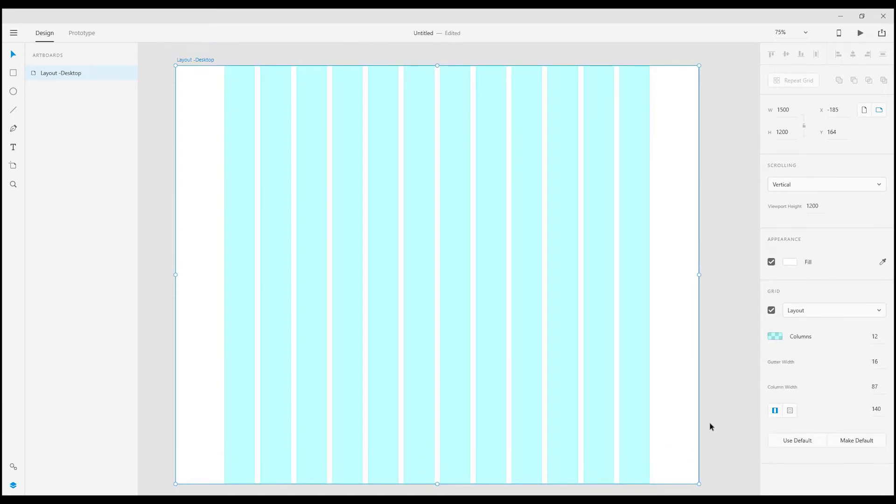
pyautogui.click(783, 342)
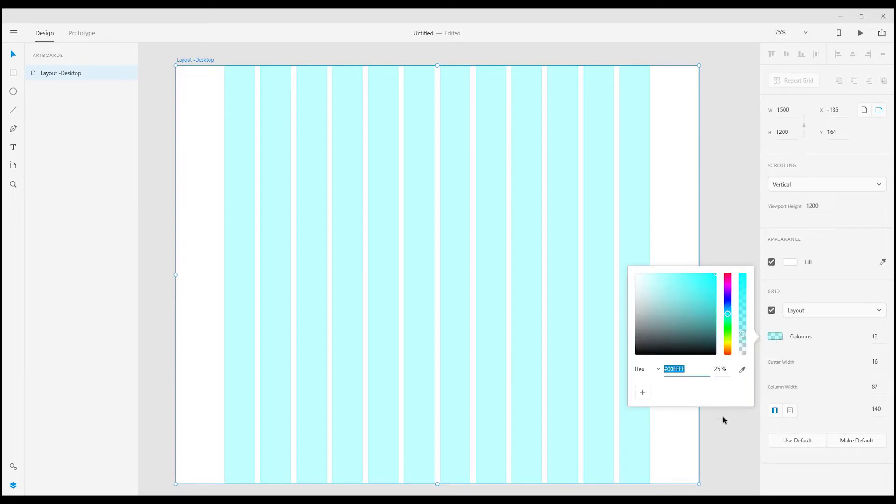
pyautogui.press('Escape')
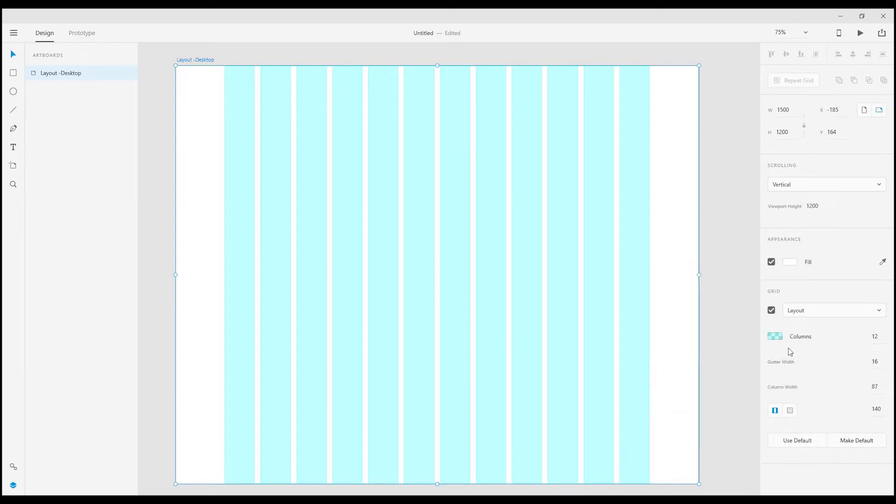
# Try the layout grid with 5, 12 and 15 columns.
pyautogui.click(877, 337)
pyautogui.write('5')
pyautogui.press('Return')
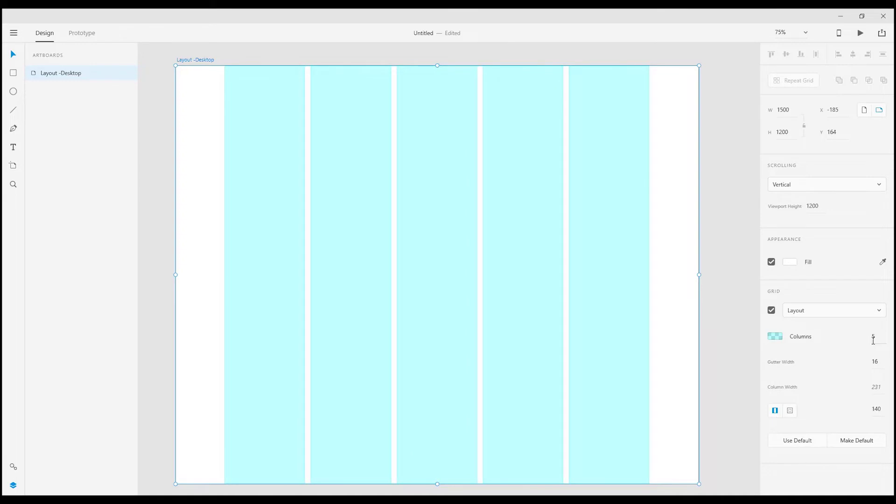
pyautogui.write('12')
pyautogui.press('Return')
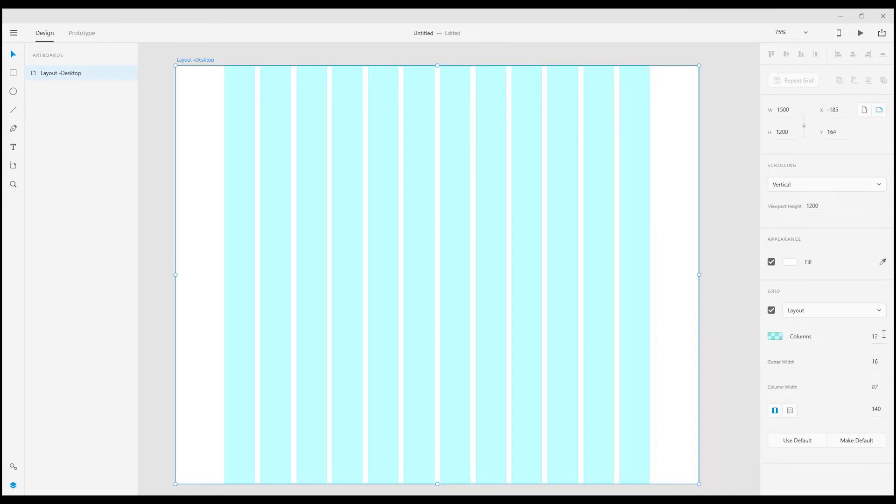
pyautogui.click(874, 335)
pyautogui.write('15')
pyautogui.press('Return')
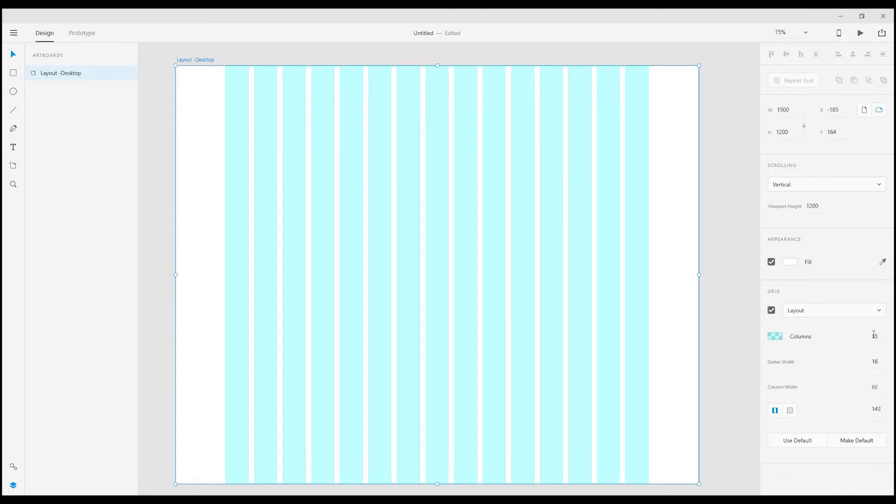
# Try a gutter width of 30 and a column width of 70 for the layout grid.
pyautogui.click(875, 362)
pyautogui.write('30')
pyautogui.press('Return')
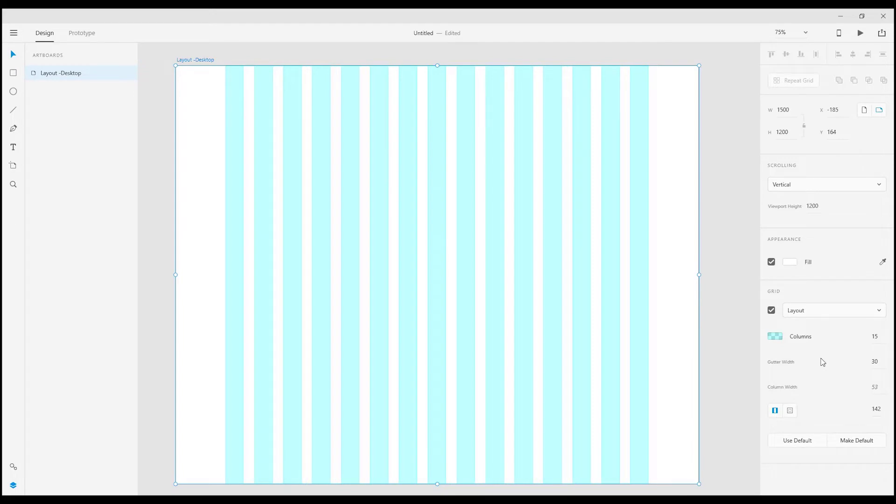
pyautogui.press('Tab')
pyautogui.write('70')
pyautogui.press('Return')
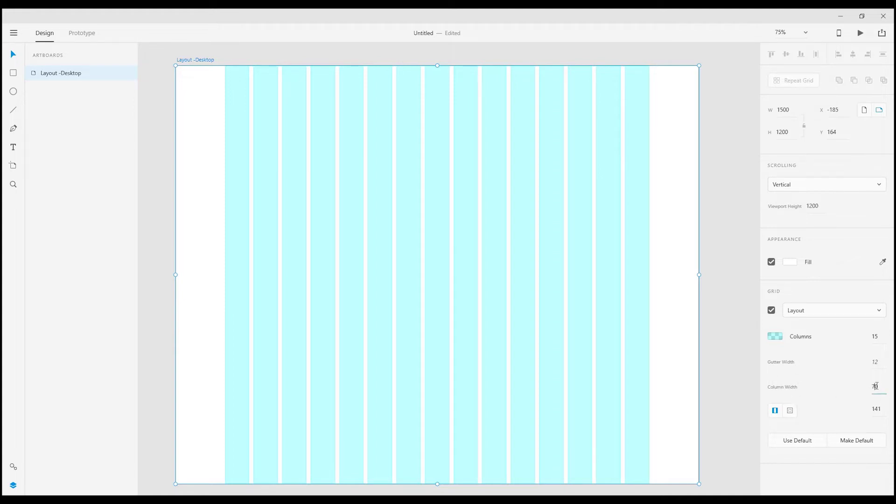
pyautogui.click(876, 362)
pyautogui.press('Return')
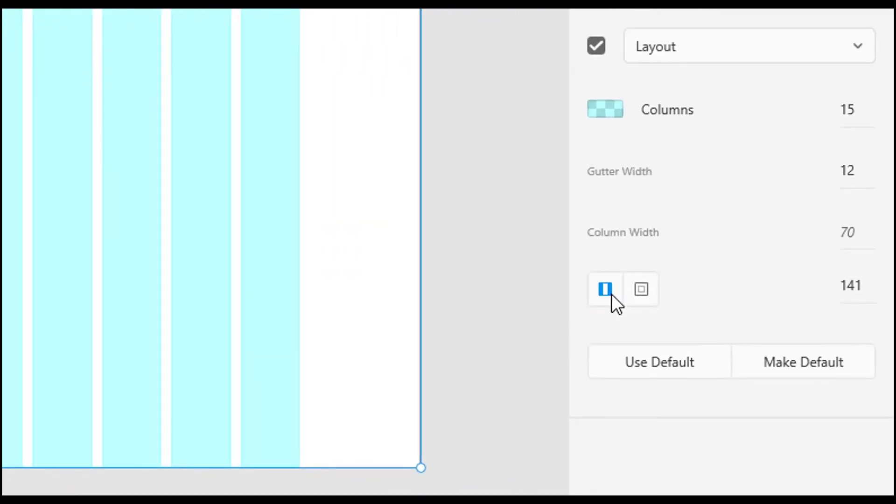
# Set the linked side margins to 0 and switch to separate margins for each side.
pyautogui.click(864, 284)
pyautogui.click(856, 294)
pyautogui.write('0')
pyautogui.press('Return')
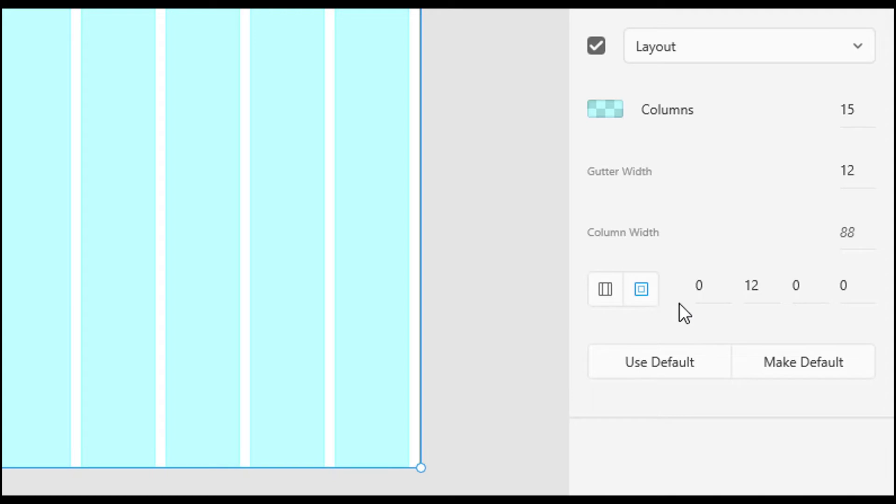
# Try a top margin of 20, a bottom margin of 80 and a left margin of 50.
pyautogui.click(701, 287)
pyautogui.write('20')
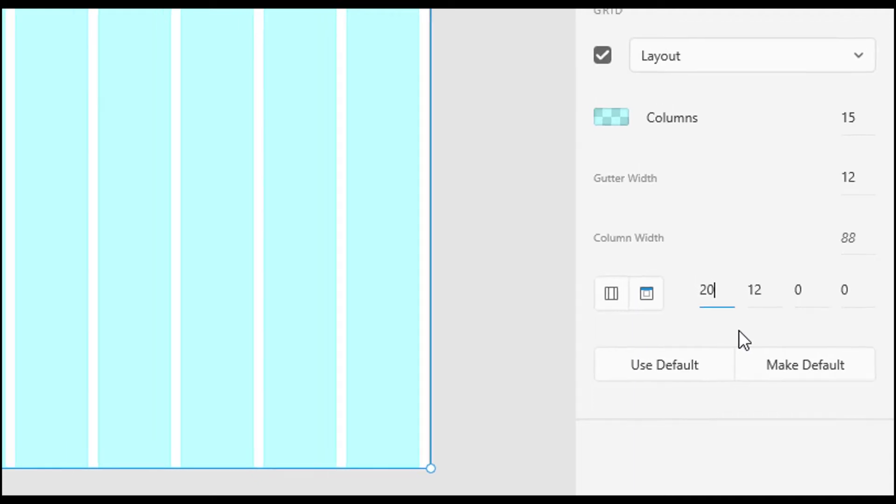
pyautogui.press('Tab')
pyautogui.press('Tab')
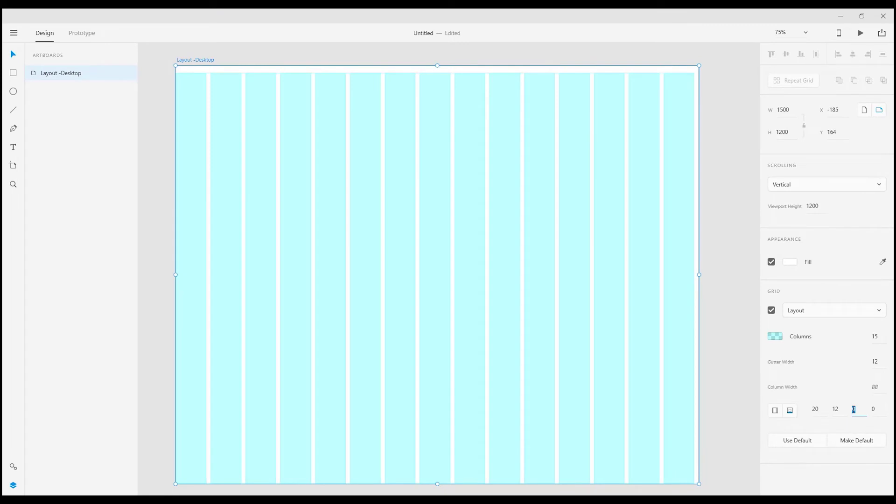
pyautogui.write('80')
pyautogui.press('Return')
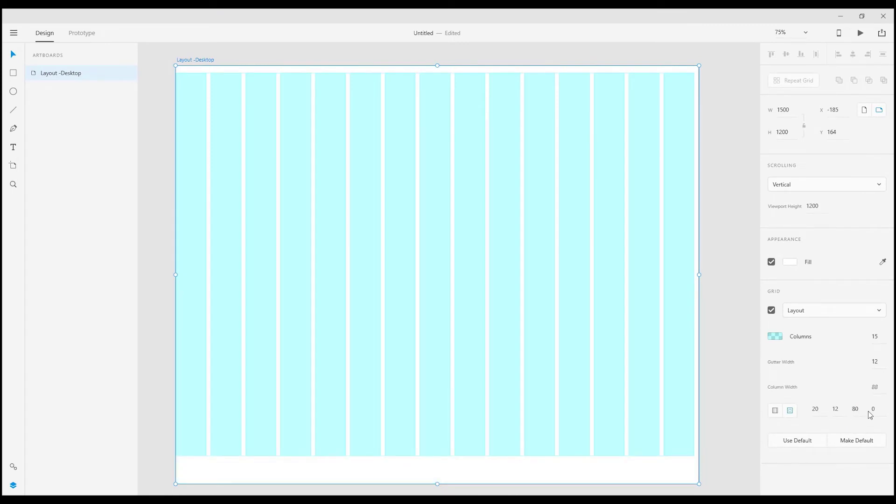
pyautogui.click(874, 409)
pyautogui.write('50')
pyautogui.press('Return')
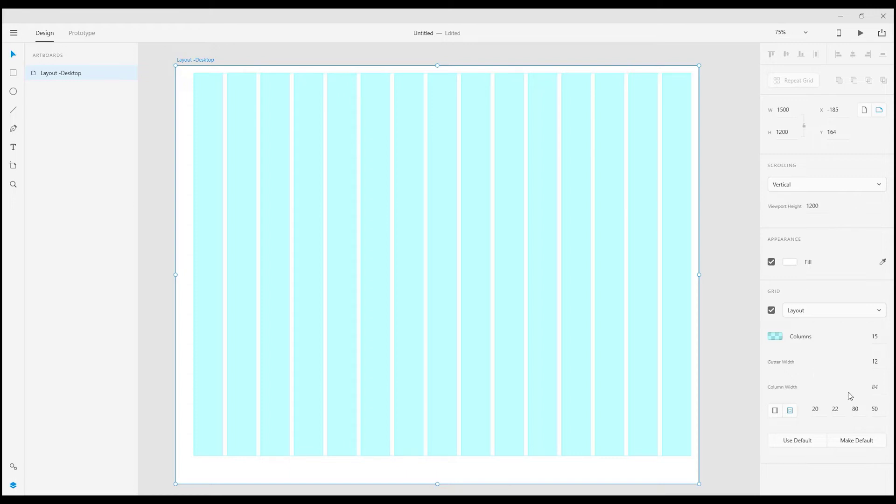
# Reset the top, right, bottom and left grid margins to 0.
pyautogui.click(816, 410)
pyautogui.write('0')
pyautogui.press('Tab')
pyautogui.write('0')
pyautogui.press('Tab')
pyautogui.write('0')
pyautogui.click(876, 410)
pyautogui.write('0')
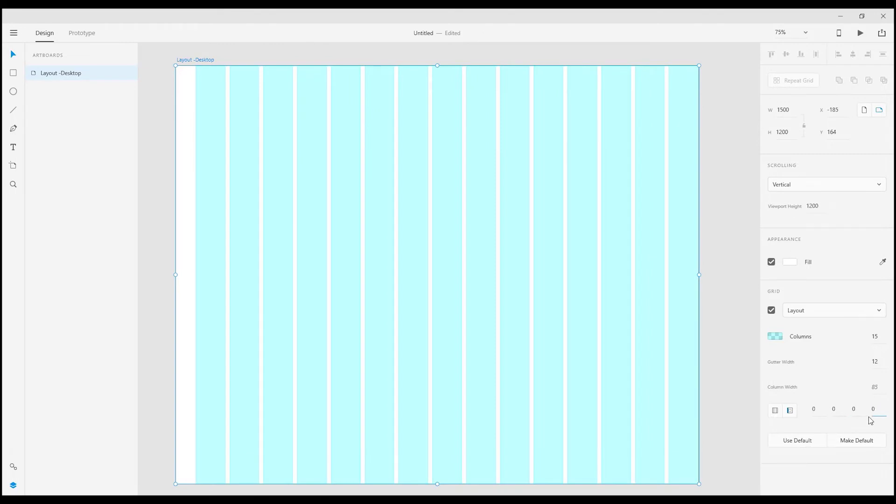
pyautogui.press('Return')
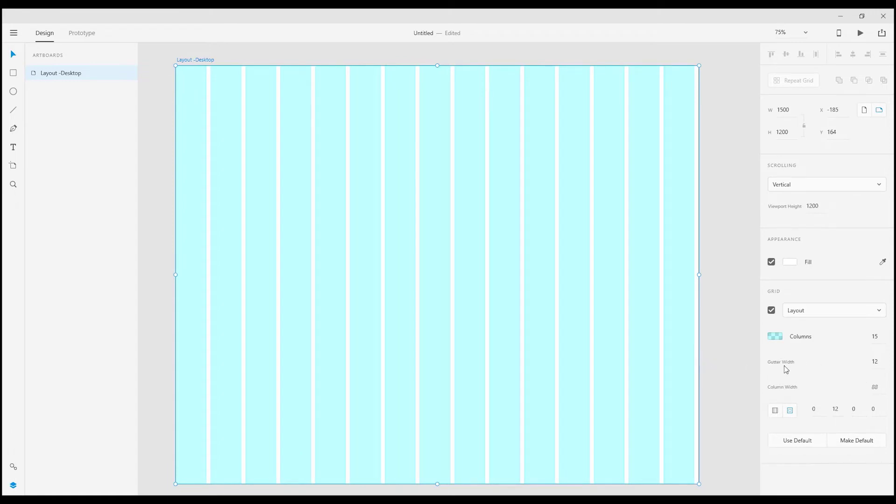
# Set the gutter width to 0 and reset the right and left margins to 0.
pyautogui.click(875, 362)
pyautogui.write('0')
pyautogui.press('Return')
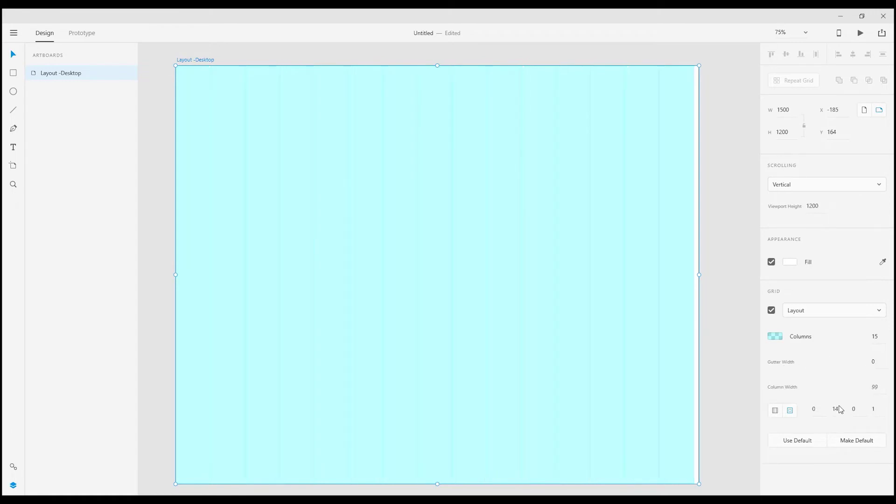
pyautogui.click(836, 410)
pyautogui.write('0')
pyautogui.press('Return')
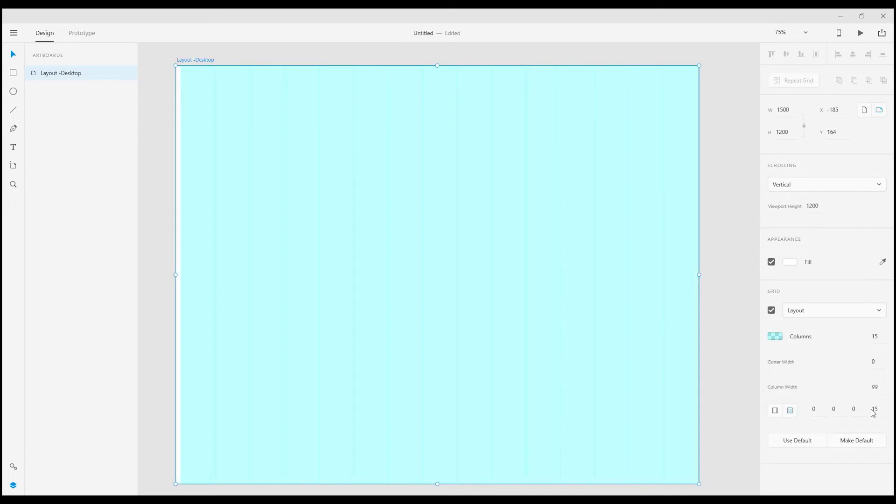
pyautogui.click(875, 411)
pyautogui.write('0')
pyautogui.press('Return')
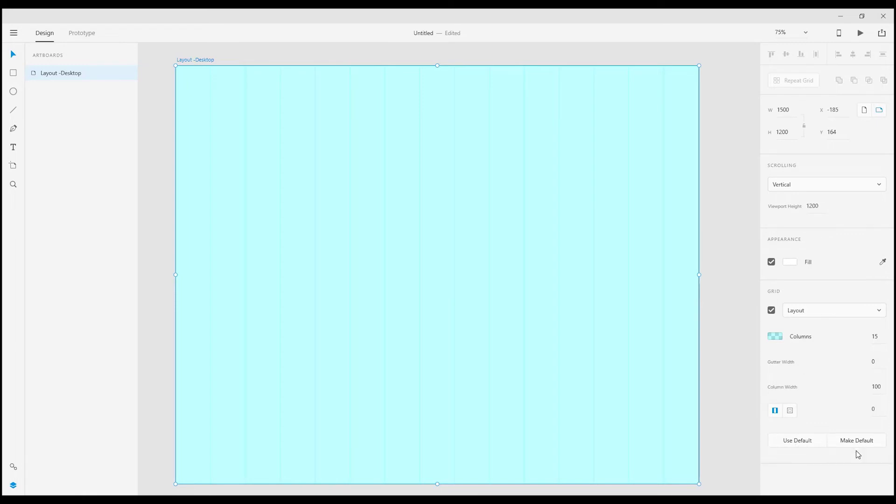
# Set the layout grid's gutter width to 30 and its linked side margins to 15.
pyautogui.click(876, 386)
pyautogui.click(882, 362)
pyautogui.write('30')
pyautogui.press('Return')
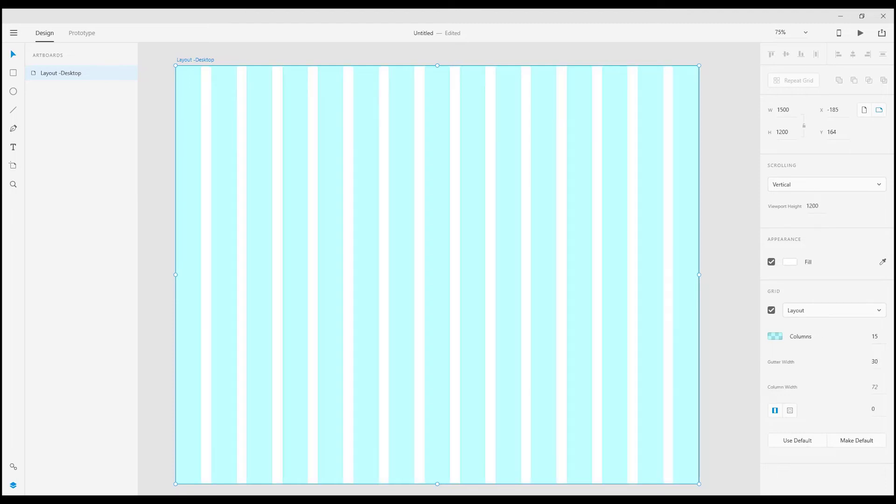
pyautogui.click(877, 408)
pyautogui.write('15')
pyautogui.press('Return')
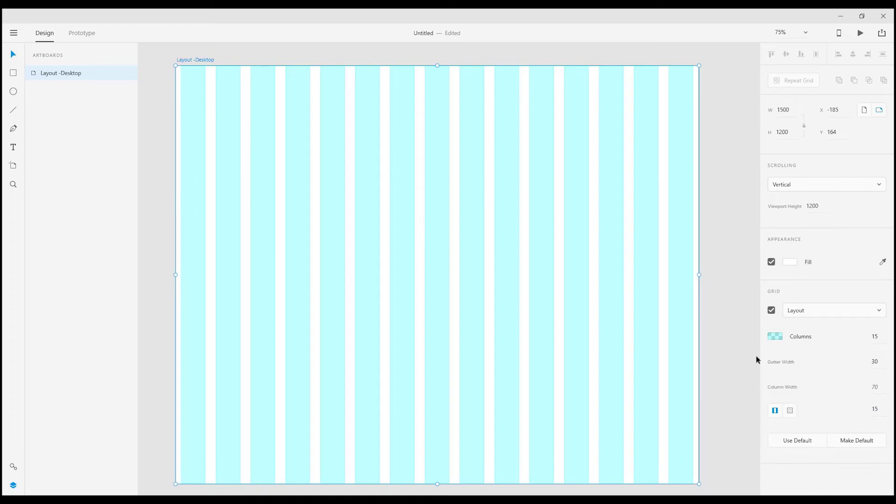
# Set the number of columns in the layout grid to 12.
pyautogui.click(876, 337)
pyautogui.write('12')
pyautogui.press('Return')
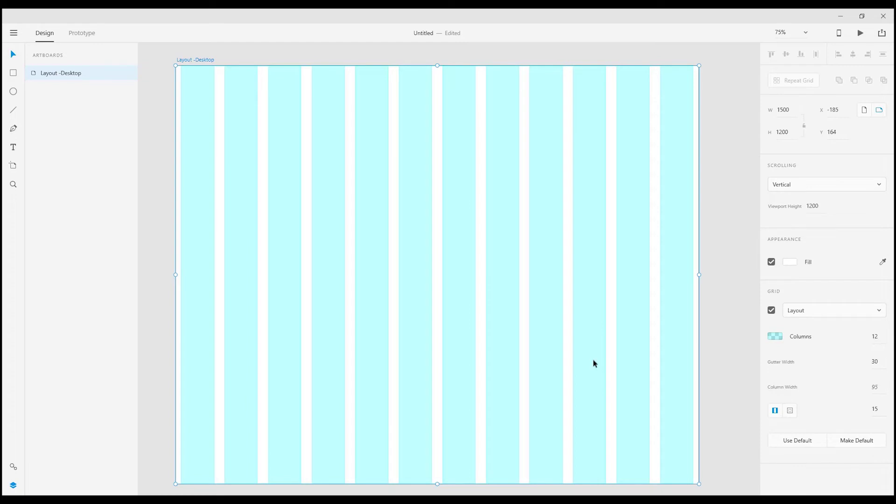
# Look at the grid visibility options available for the artboard on the canvas.
pyautogui.hotkey('ctrl', '-')
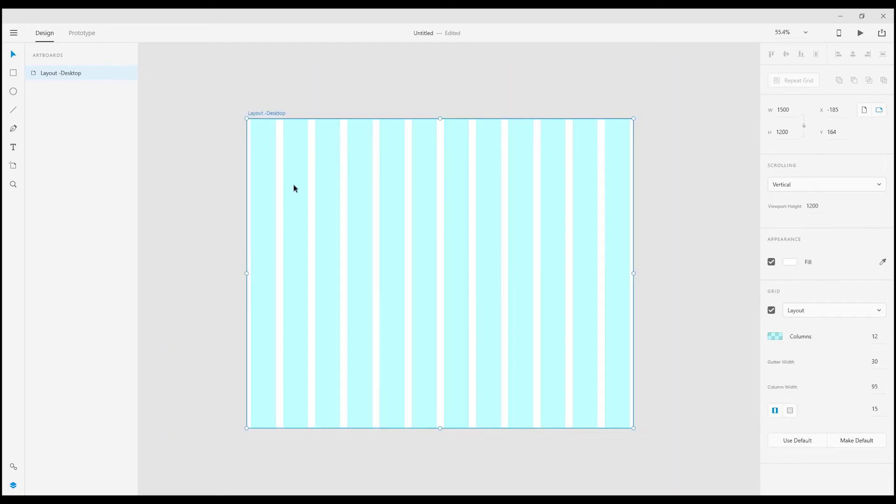
pyautogui.rightClick(260, 131)
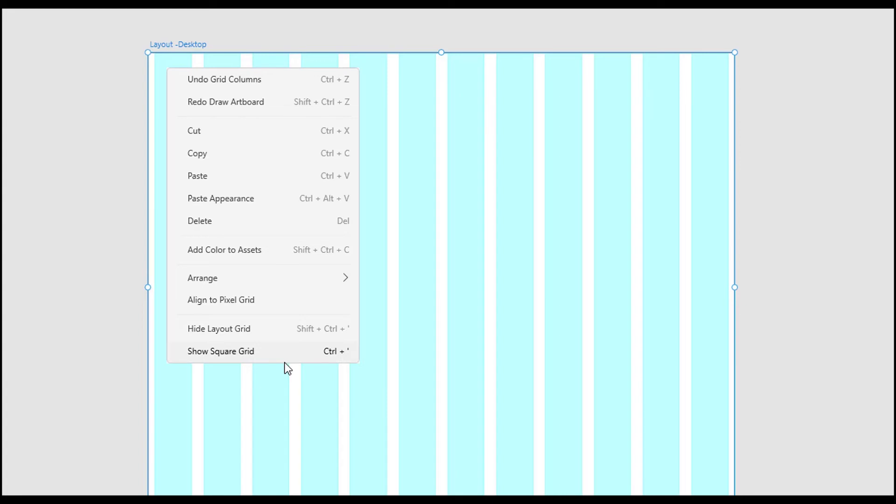
pyautogui.click(118, 355)
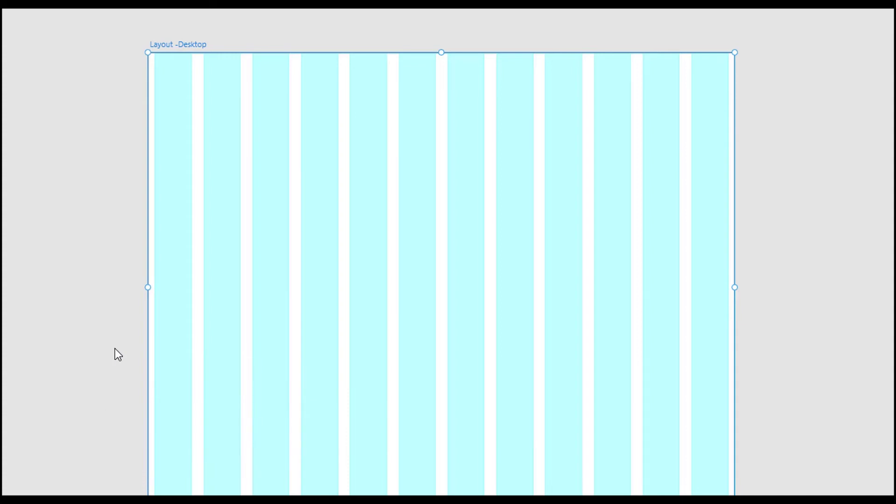
# Toggle the layout grid's visibility repeatedly and leave it hidden.
pyautogui.hotkey('ctrl', 'shift', "'")
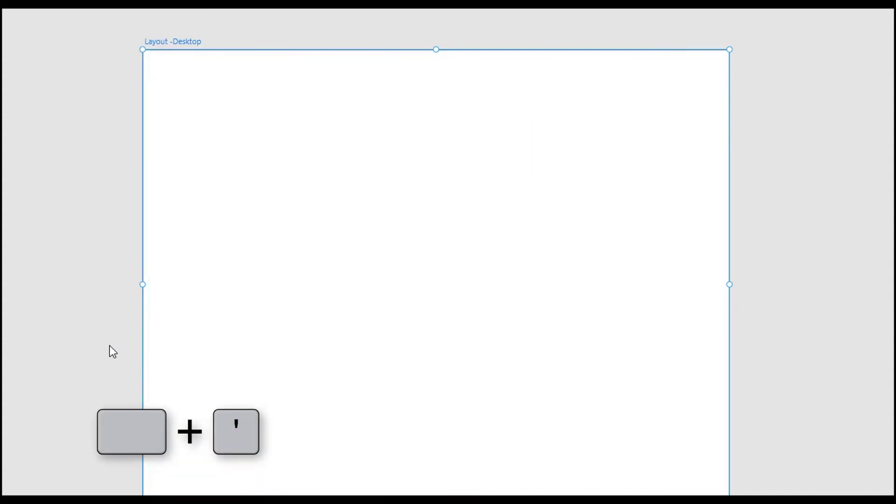
pyautogui.hotkey('ctrl', 'shift', "'")
pyautogui.hotkey('ctrl', 'shift', "'")
pyautogui.hotkey('ctrl', 'shift', "'")
pyautogui.hotkey('ctrl', 'shift', "'")
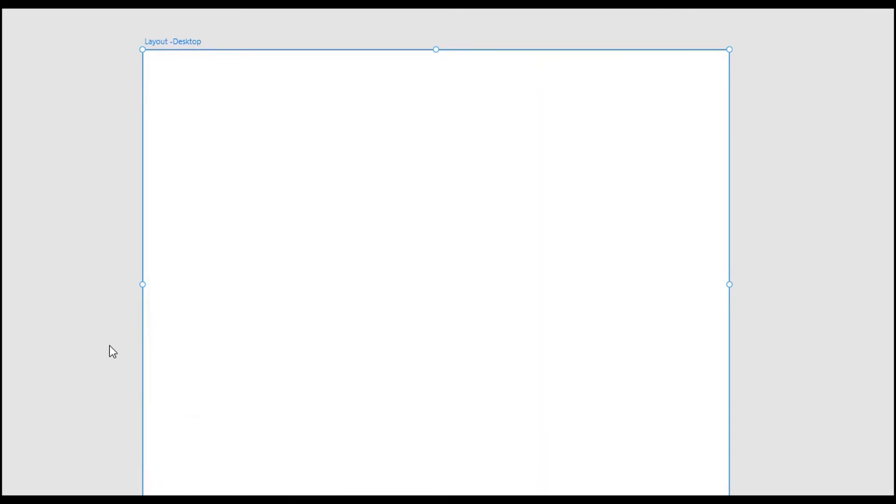
# Toggle the square grid's visibility repeatedly and leave it shown.
pyautogui.hotkey('ctrl', "'")
pyautogui.hotkey('ctrl', "'")
pyautogui.hotkey('ctrl', "'")
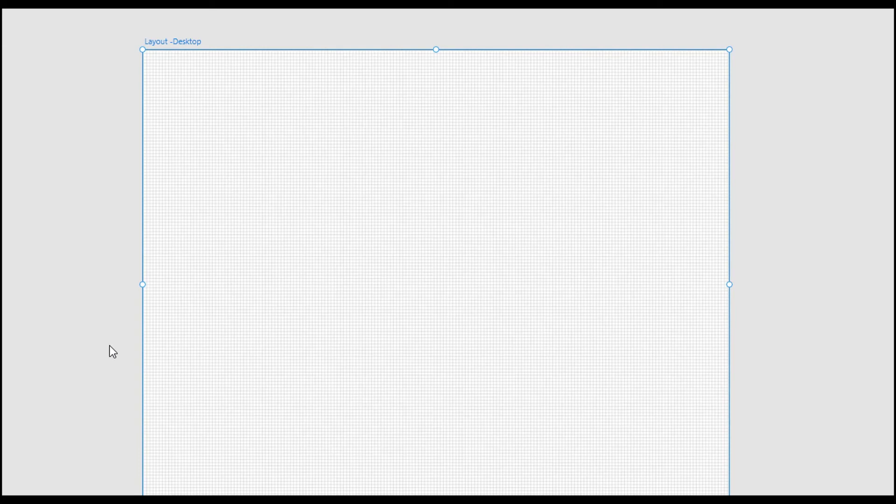
# Toggle the layout grid's visibility and leave it shown in place of the square grid.
pyautogui.hotkey('ctrl', 'shift', "'")
pyautogui.hotkey('ctrl', 'shift', "'")
pyautogui.hotkey('ctrl', 'shift', "'")
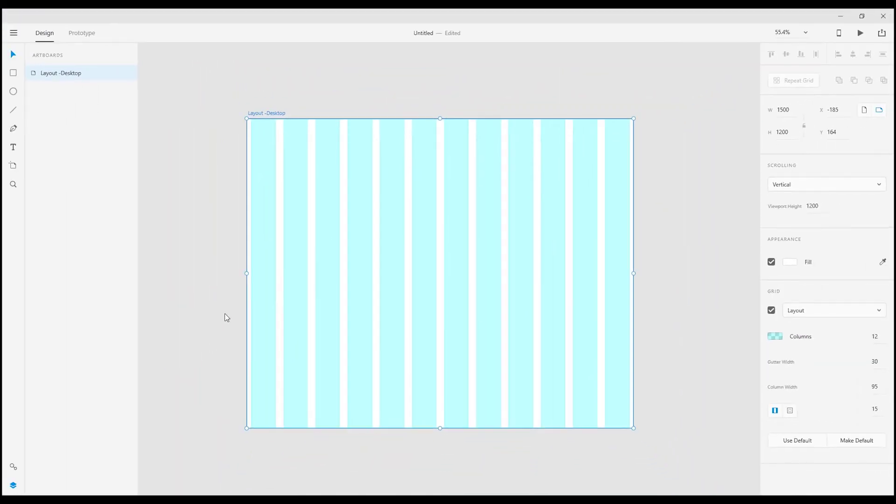
# Look at the commands available for the Layout -Desktop artboard in the artboard list.
pyautogui.hotkey('ctrl', '=')
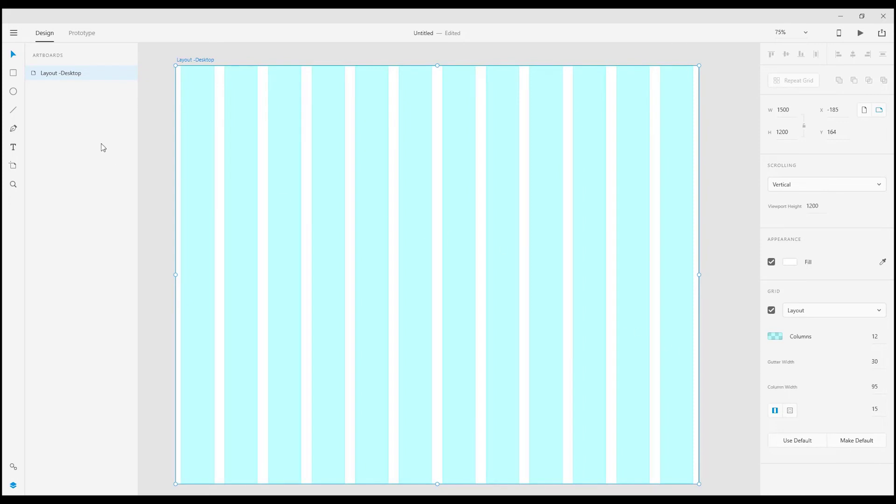
pyautogui.rightClick(87, 74)
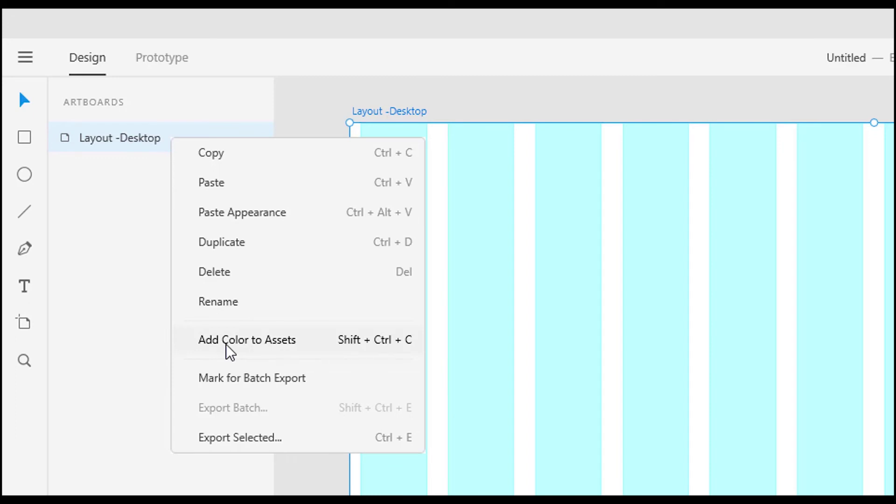
pyautogui.click(184, 483)
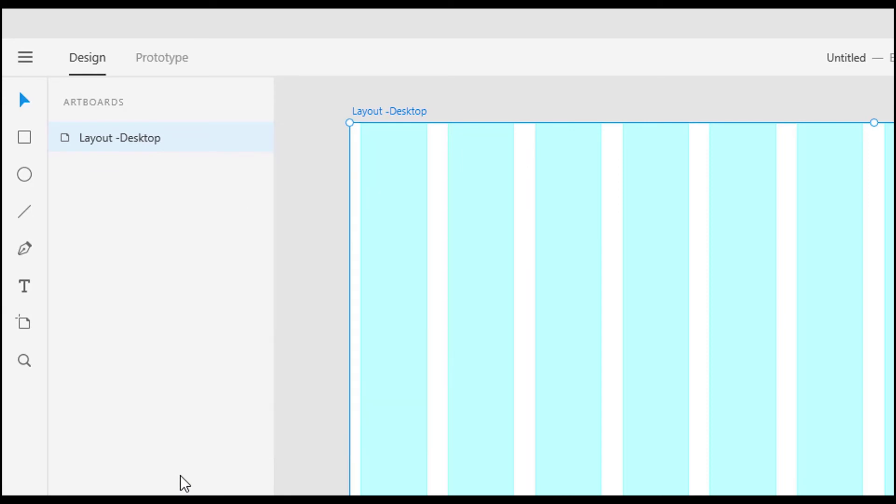
pyautogui.hotkey('ctrl', '-')
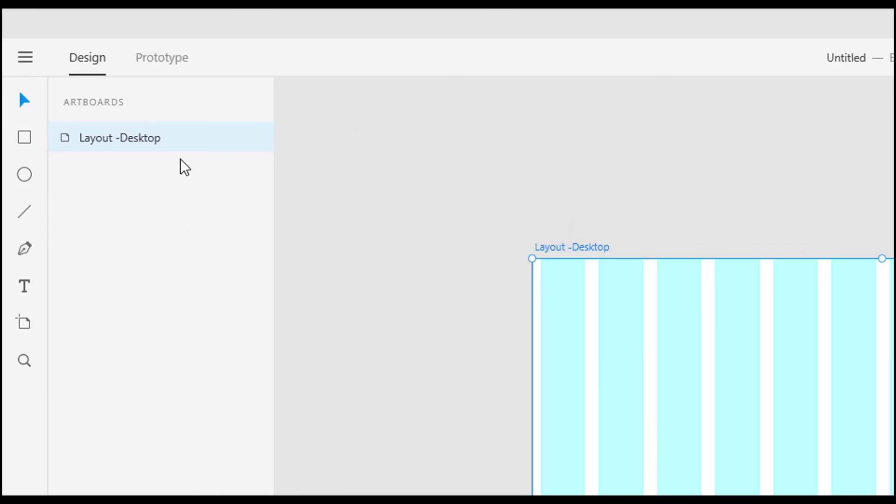
# Duplicate the Layout -Desktop artboard and undo the duplication.
pyautogui.rightClick(186, 144)
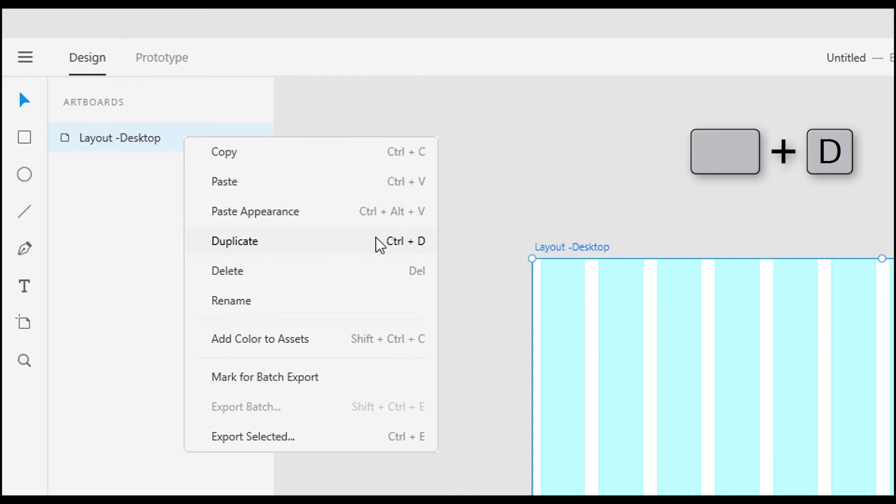
pyautogui.click(476, 367)
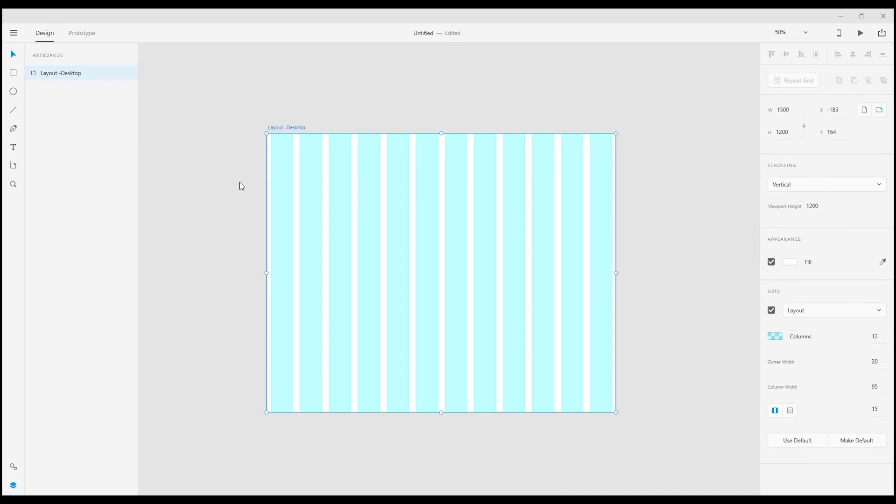
pyautogui.hotkey('ctrl', 'd')
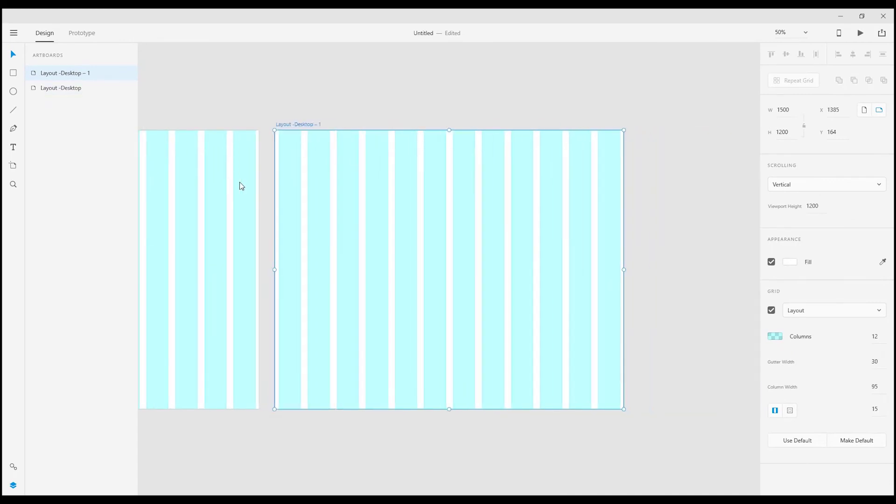
pyautogui.hotkey('ctrl', 'z')
pyautogui.hotkey('ctrl', 'z')
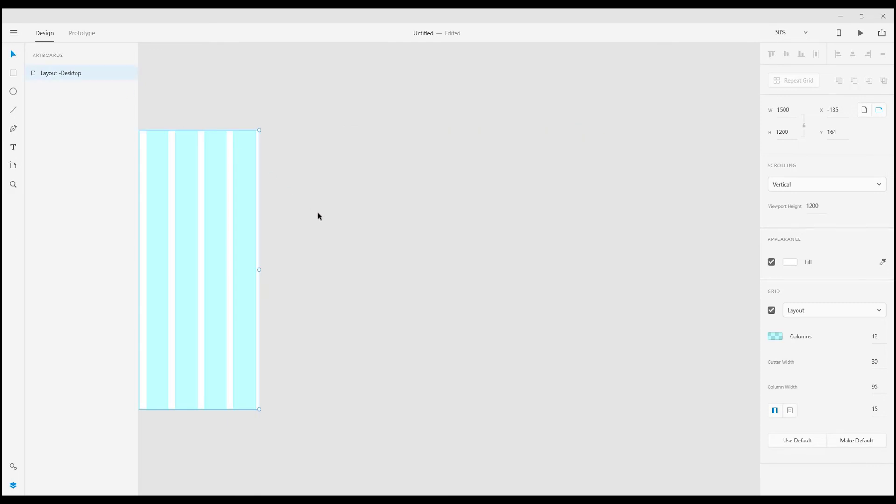
# Draw a new artboard of about 964 × 858 on the empty canvas beside the Layout -Desktop artboard.
pyautogui.hotkey('ctrl', '0')
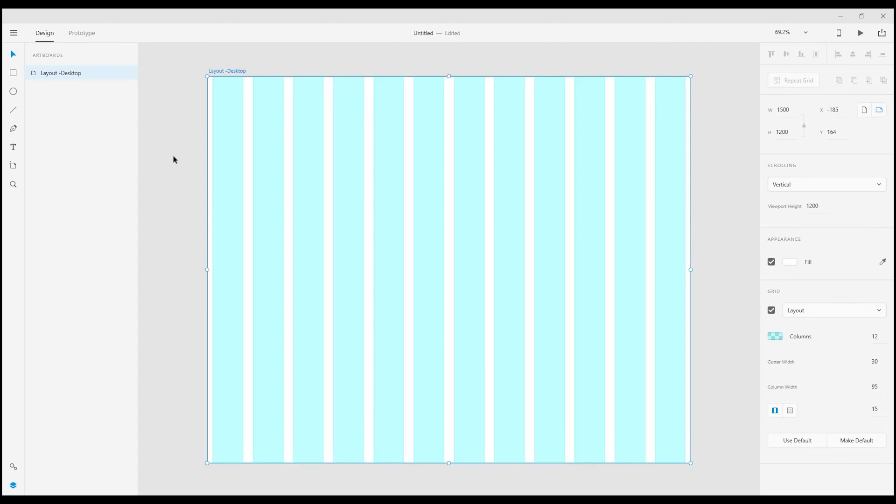
pyautogui.hotkey('ctrl', '-')
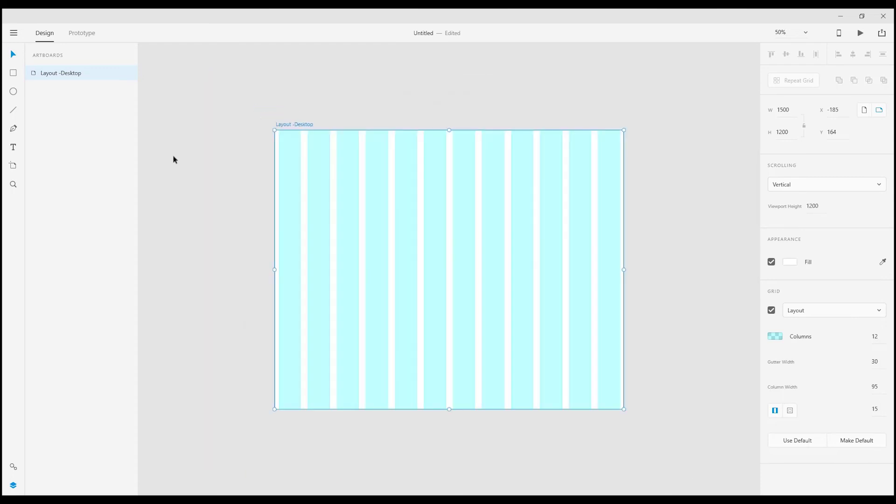
pyautogui.press('a')
pyautogui.click(13, 166)
pyautogui.hscroll(5, 497, 157)
pyautogui.moveTo(500, 169); pyautogui.dragTo(326, 168)
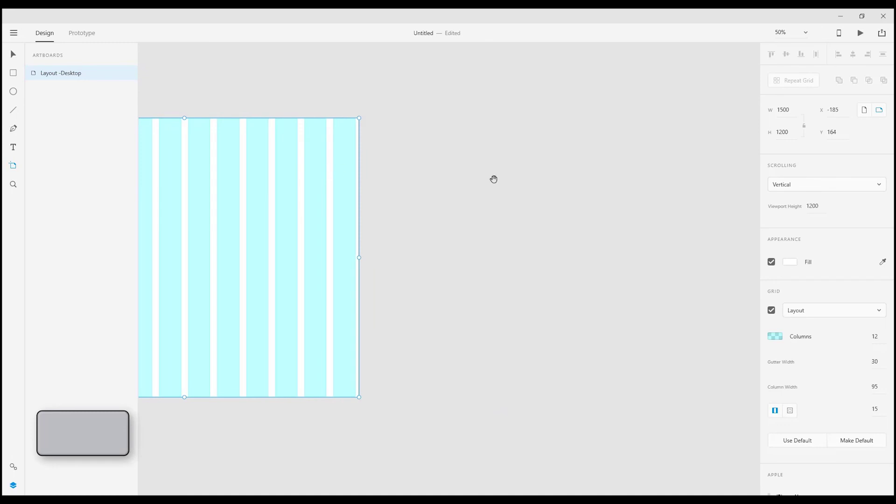
pyautogui.moveTo(493, 178); pyautogui.dragTo(416, 179)
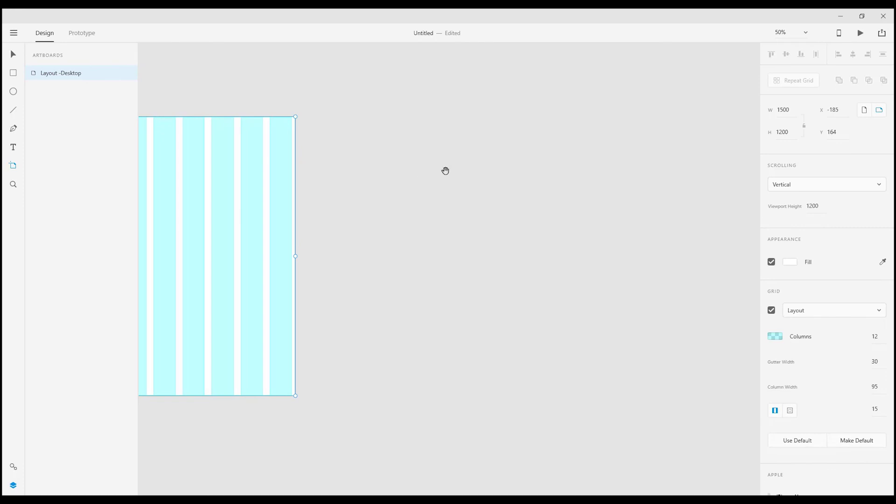
pyautogui.moveTo(464, 167); pyautogui.dragTo(424, 172)
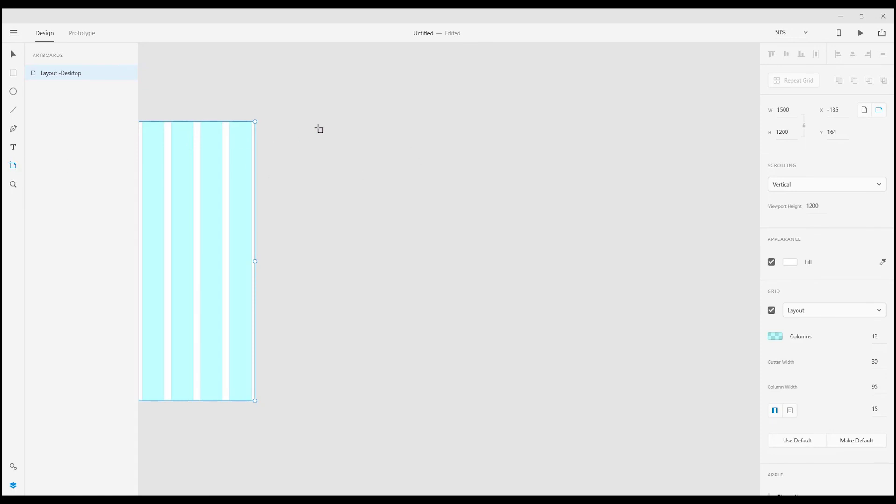
pyautogui.moveTo(300, 116); pyautogui.dragTo(525, 316)
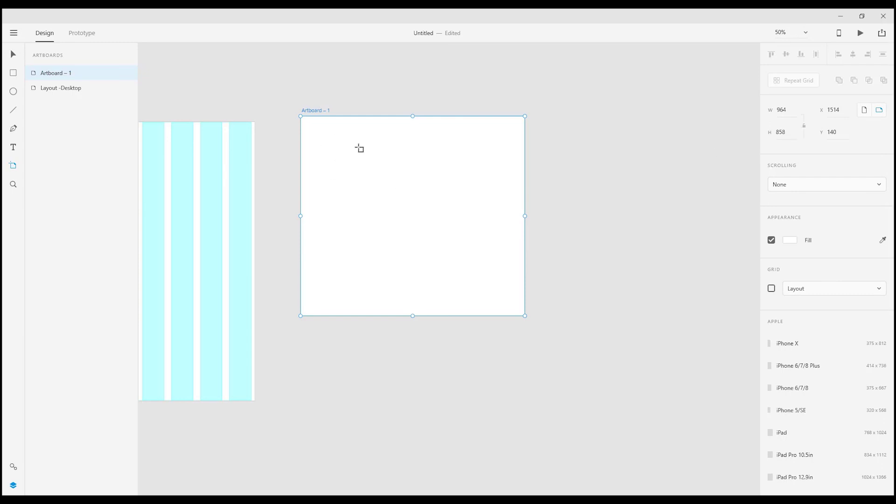
# Extend the new artboard's bottom edge downward to a height of about 1646.
pyautogui.press('v')
pyautogui.click(353, 93)
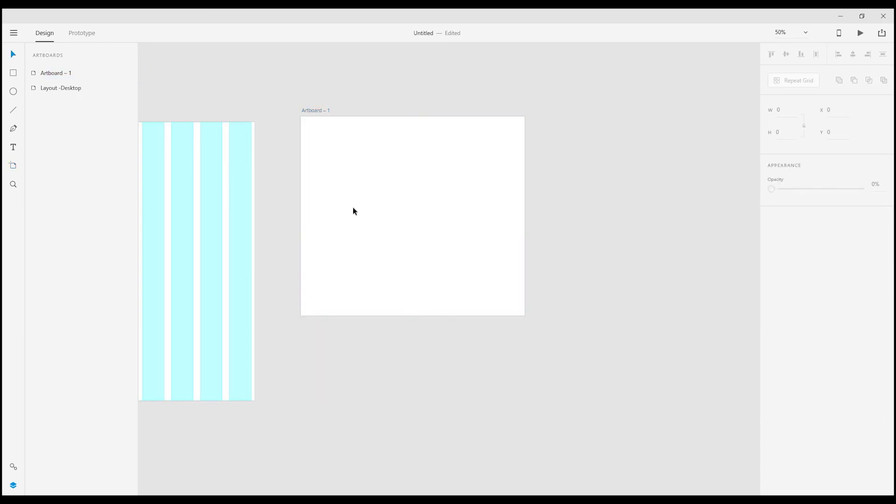
pyautogui.click(404, 174)
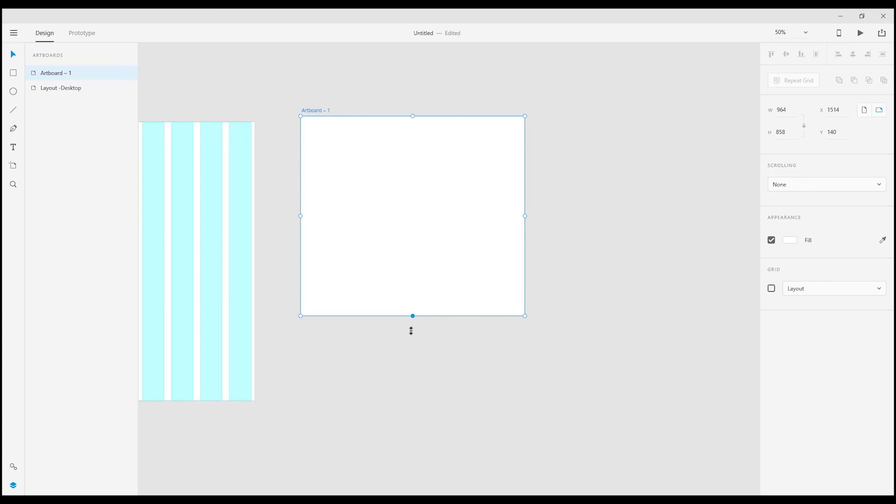
pyautogui.moveTo(411, 331); pyautogui.dragTo(430, 496)
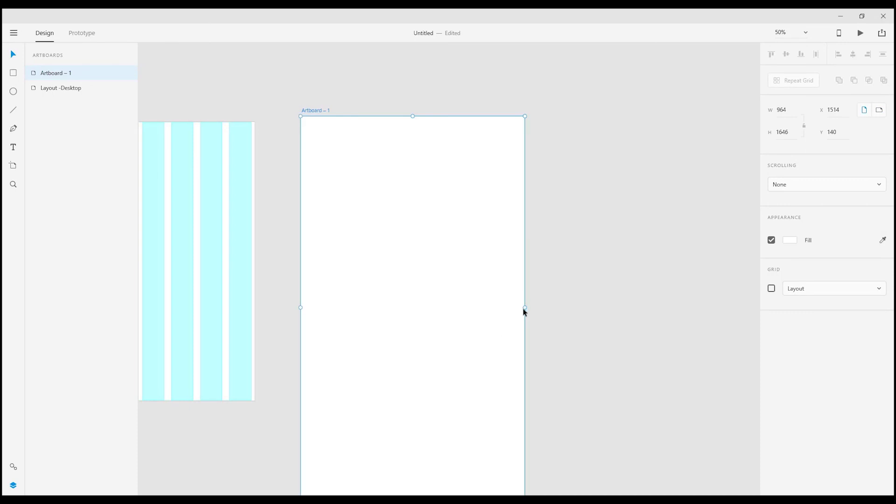
# Compare the Layout -Desktop artboard and Artboard – 1 on the canvas.
pyautogui.hscroll(-5, 554, 308)
pyautogui.moveTo(410, 394); pyautogui.dragTo(388, 417)
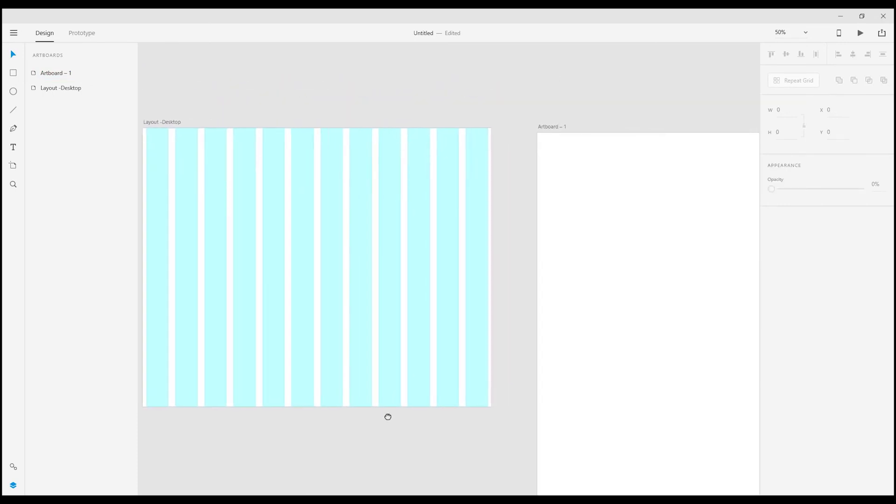
pyautogui.hscroll(10, 387, 417)
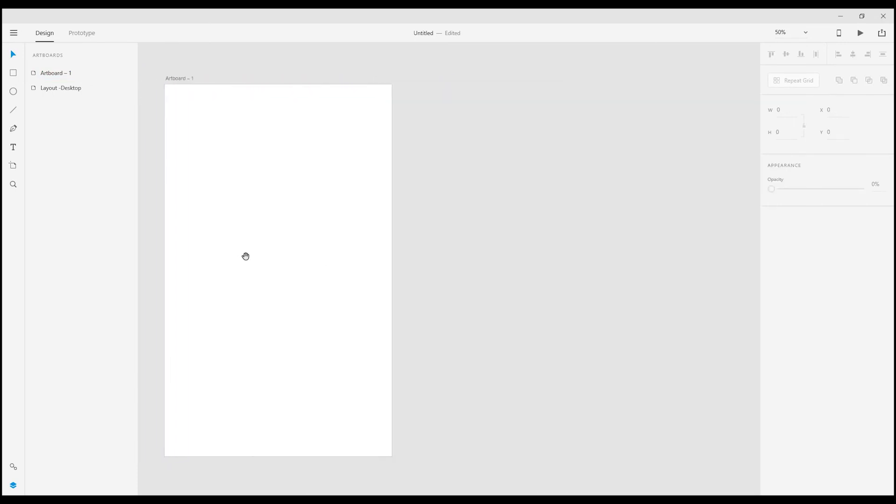
pyautogui.hscroll(-5, 372, 256)
pyautogui.scroll(2, 372, 257)
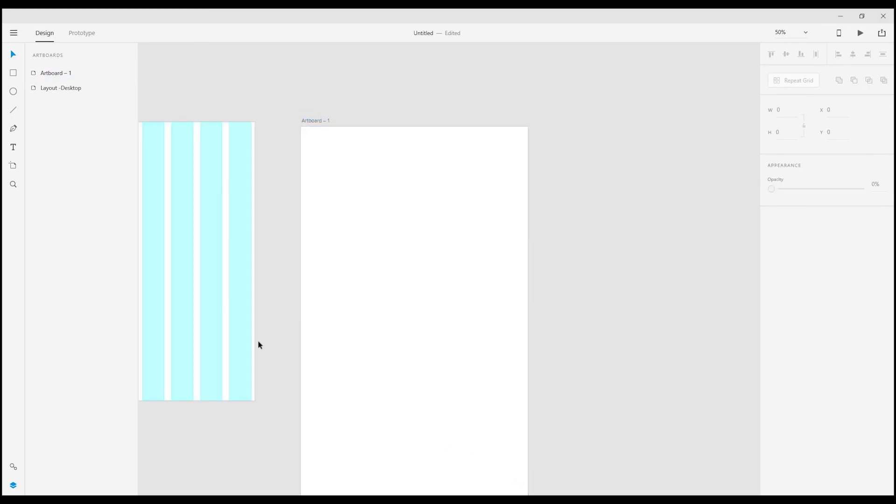
pyautogui.hscroll(-10, 440, 342)
pyautogui.scroll(-2, 614, 276)
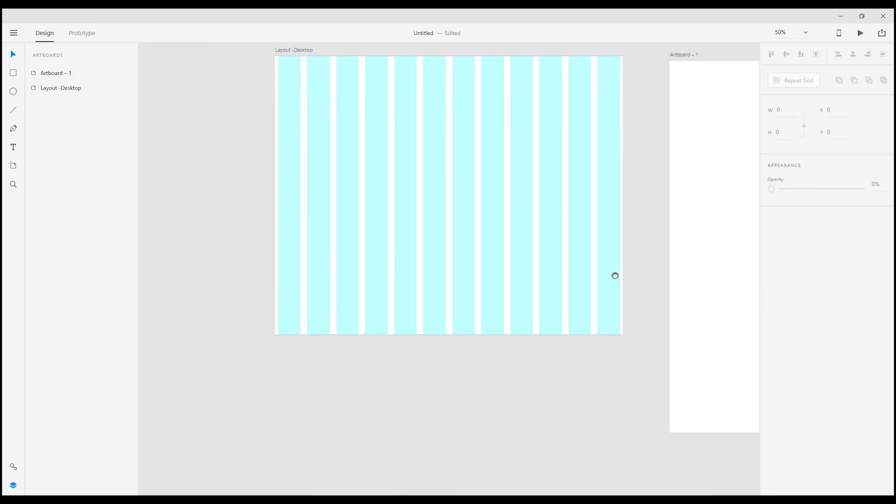
pyautogui.hscroll(3, 530, 296)
pyautogui.scroll(1, 530, 296)
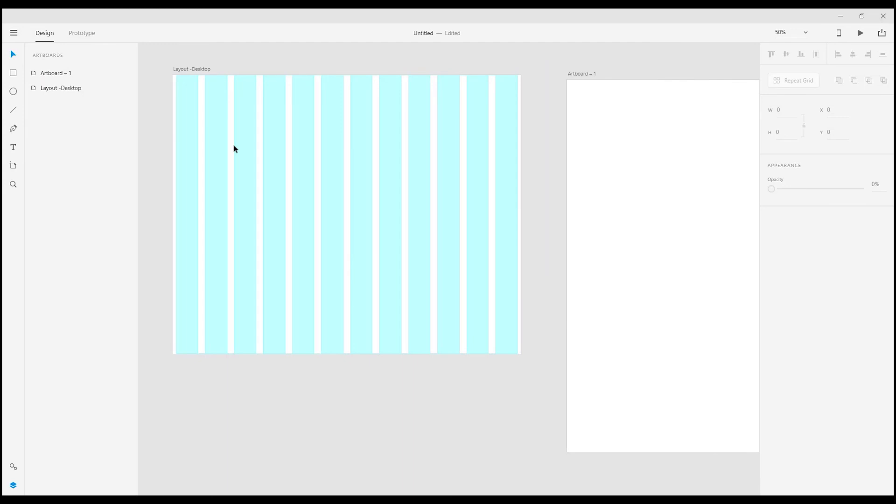
# Look through the preset artboard sizes for Apple, Google, Microsoft and Web devices.
pyautogui.hscroll(10, 448, 123)
pyautogui.press('a')
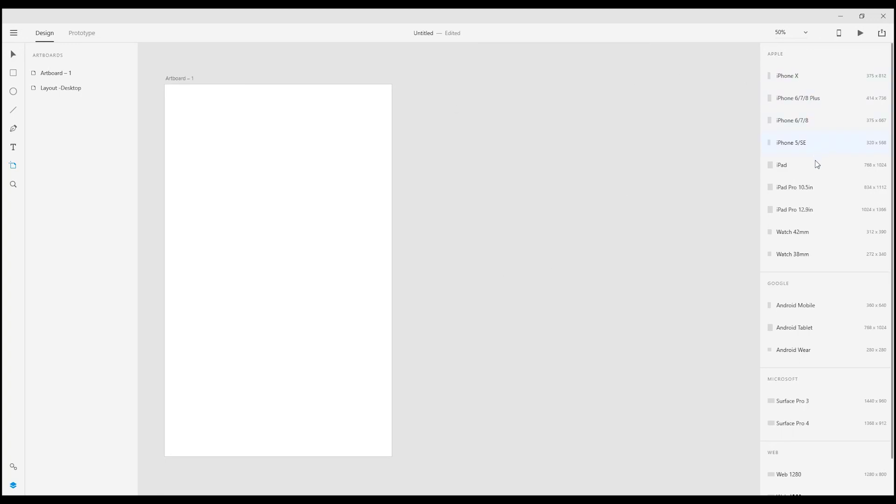
pyautogui.scroll(-1, 811, 376)
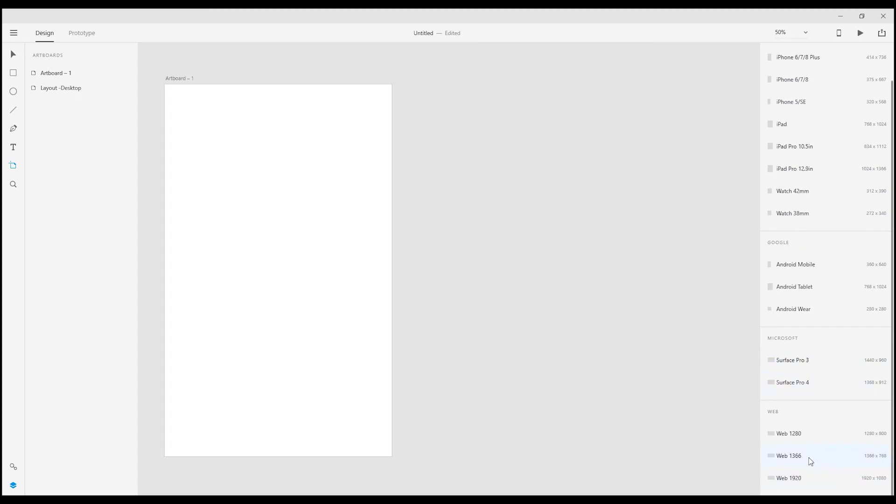
pyautogui.scroll(1, 811, 463)
pyautogui.scroll(1, 812, 463)
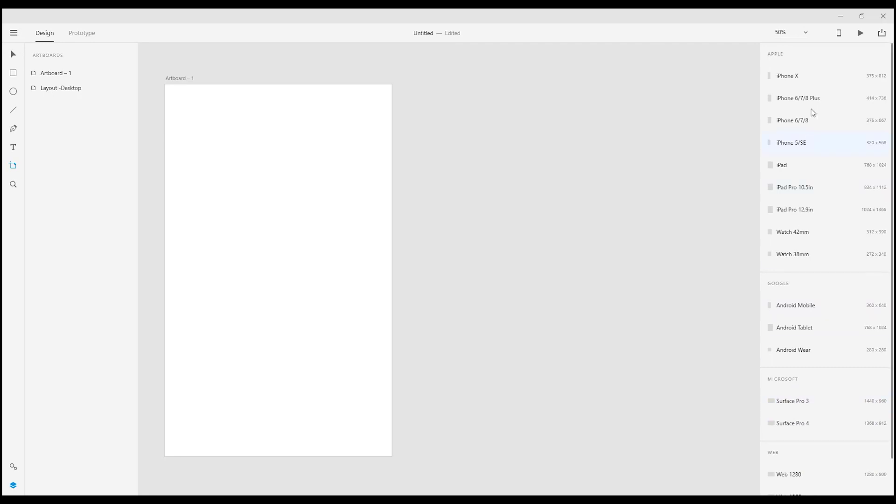
pyautogui.click(821, 78)
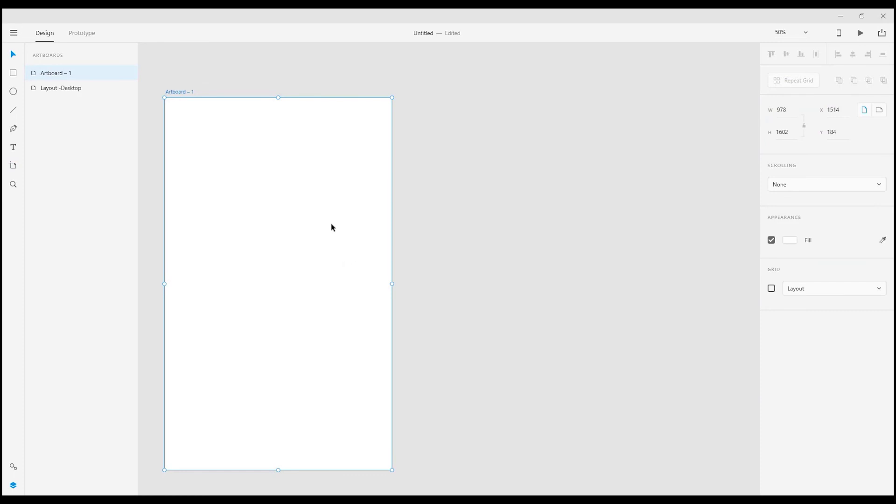
# Place a copy of Artboard – 1 beside the original at about X 2622, Y 184.
pyautogui.moveTo(312, 215); pyautogui.dragTo(568, 216)
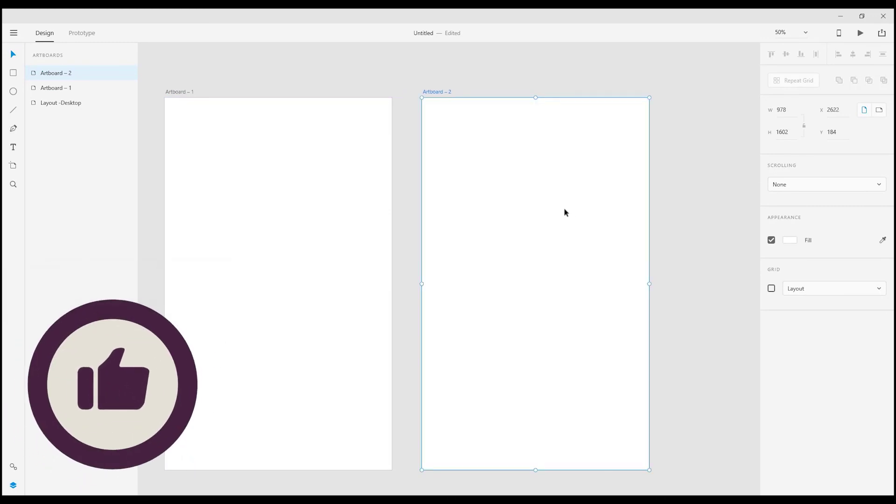